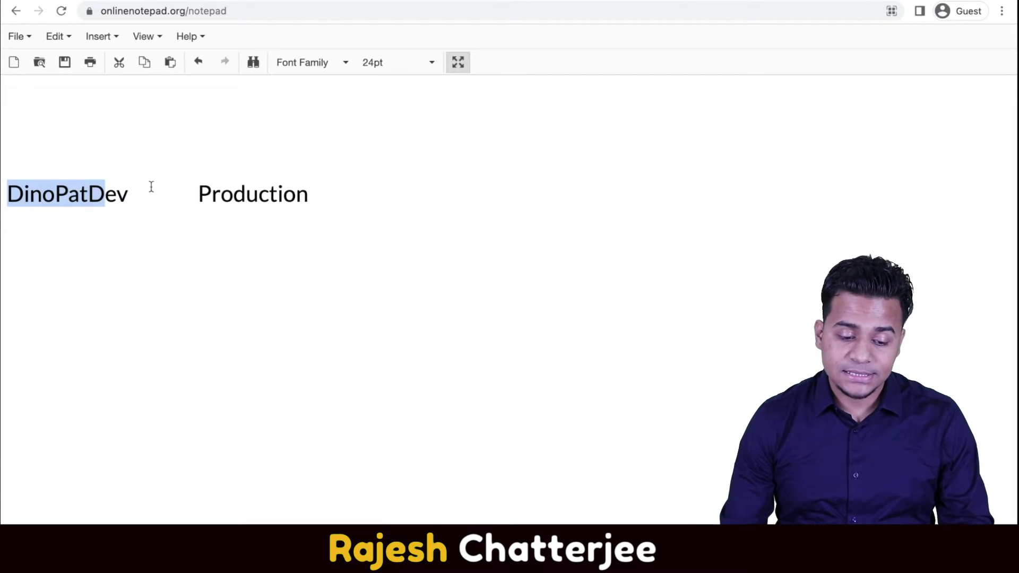
# Add "(SandboX)" after the DinoPatDev heading in the notes.
pyautogui.click(134, 194)
pyautogui.write(')')
pyautogui.press('BackSpace')
pyautogui.write('(SandboX')
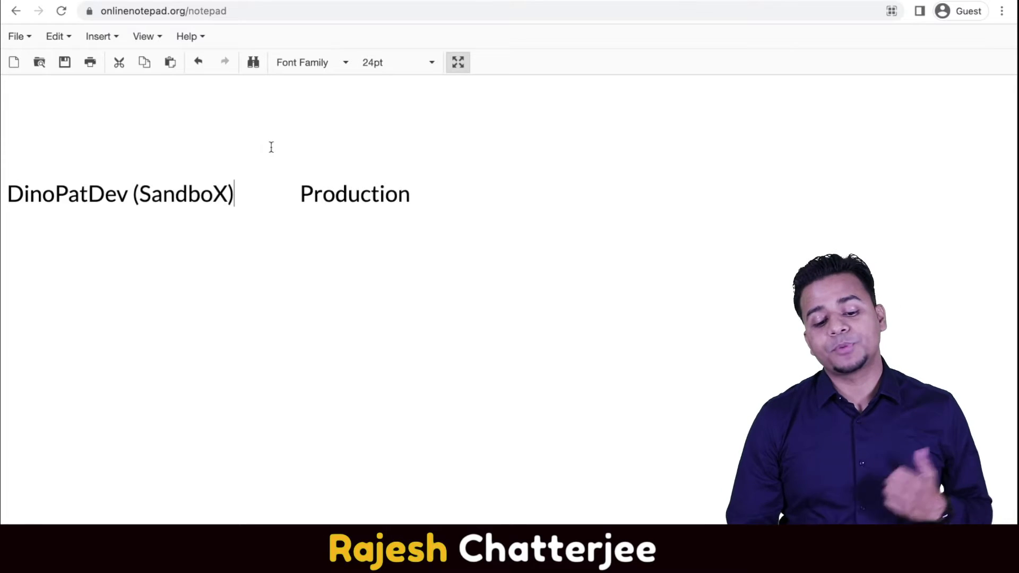
# Add "1. Outbound Changeset" as the first numbered line below the DinoPatDev and Production headings.
pyautogui.click(463, 202)
pyautogui.press('Return')
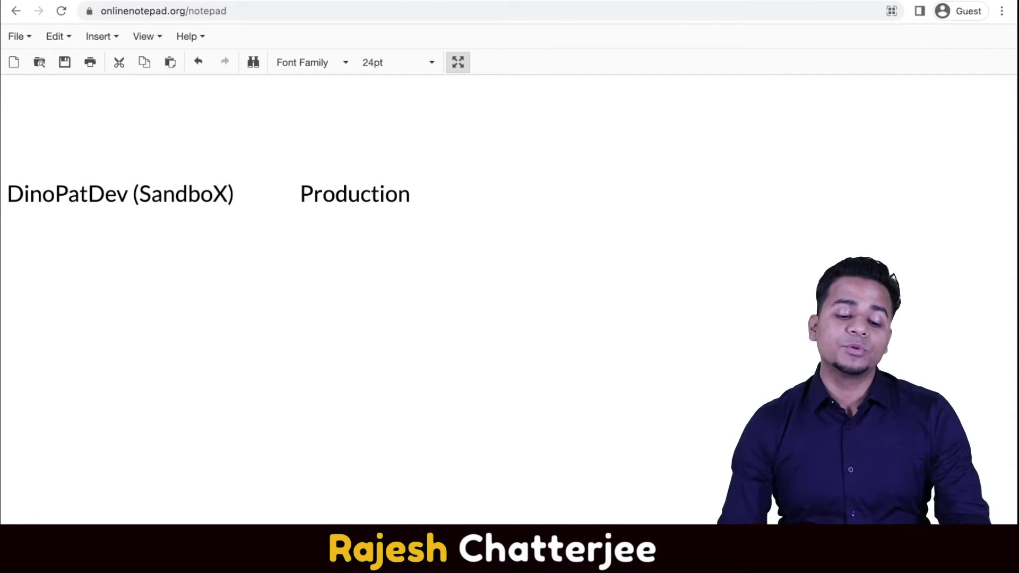
pyautogui.click(356, 195)
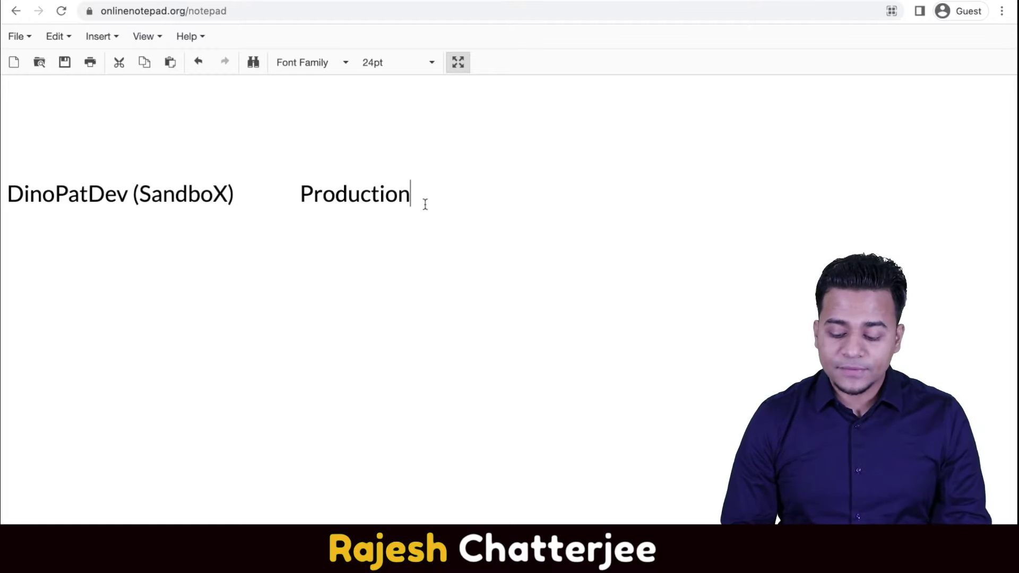
pyautogui.write('. ')
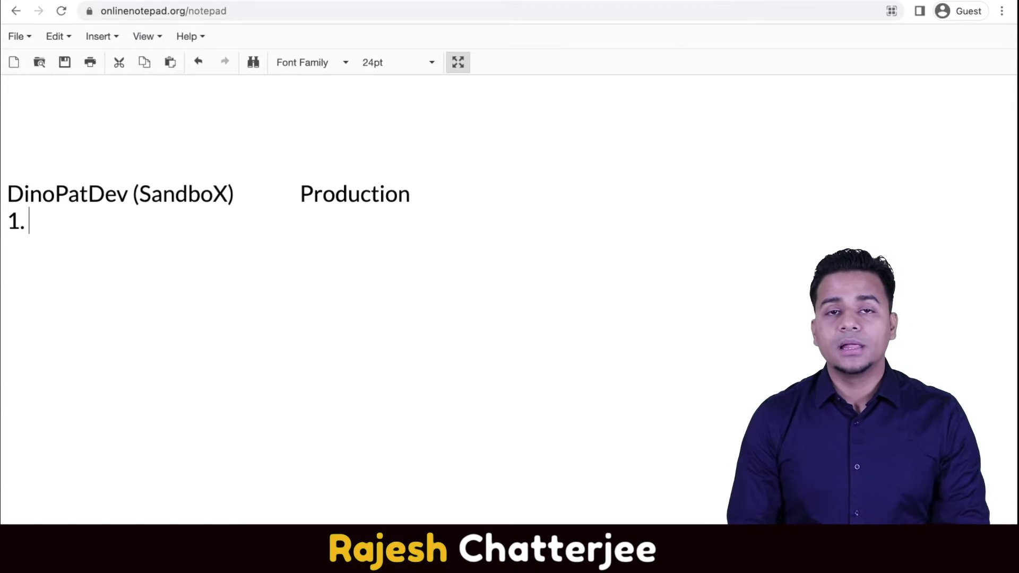
pyautogui.write('Outbound Changeset')
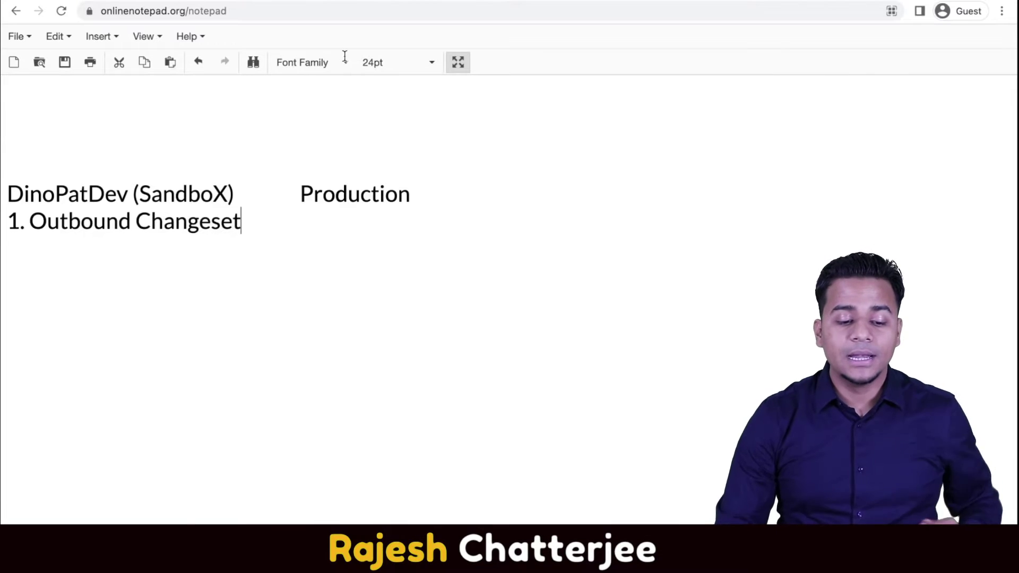
# Switch to the Salesforce Setup page and search the setup navigation for "change".
pyautogui.hotkey('ctrl', 'Tab')
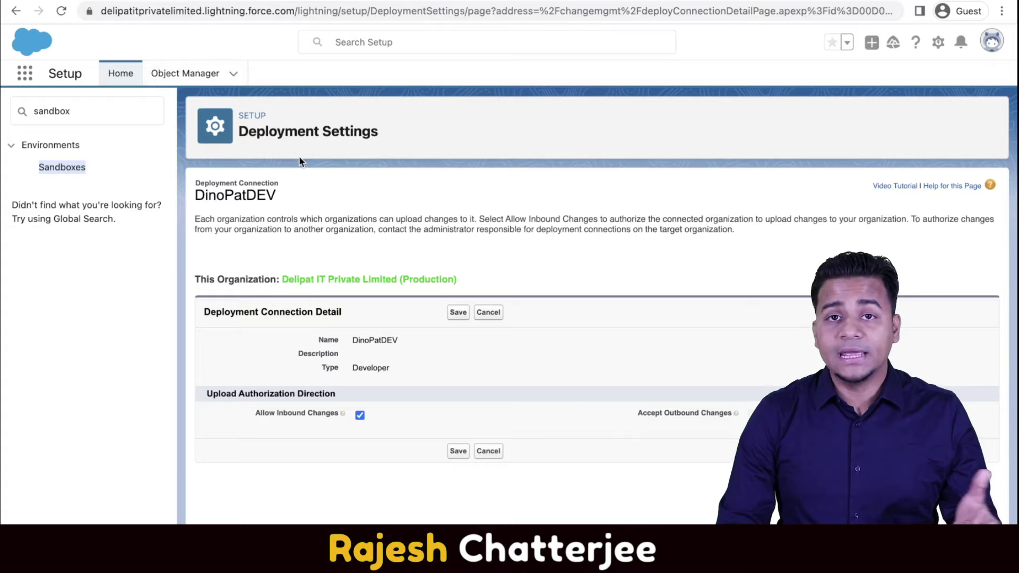
pyautogui.click(71, 113)
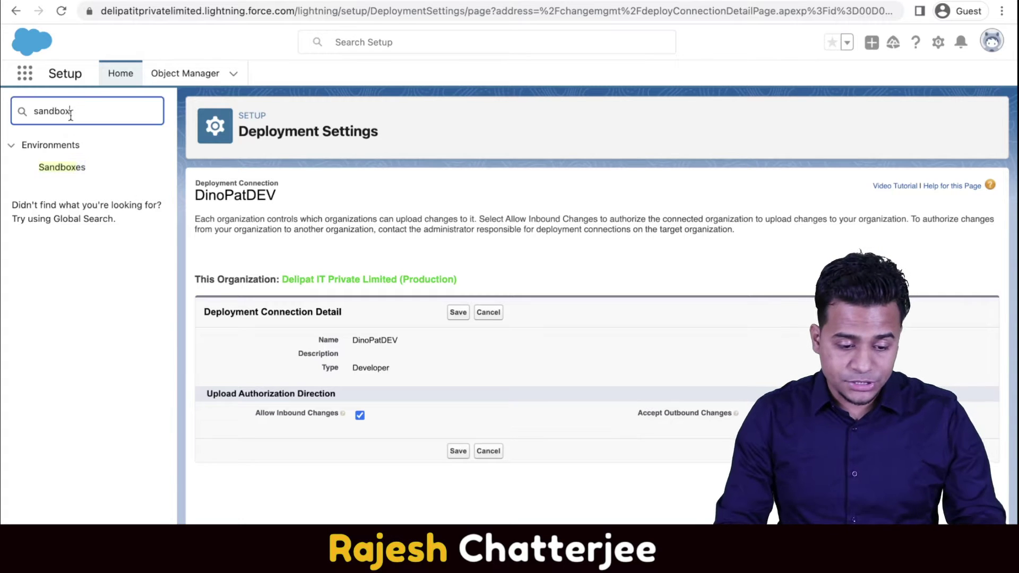
pyautogui.hotkey('ctrl', 'a')
pyautogui.write('change')
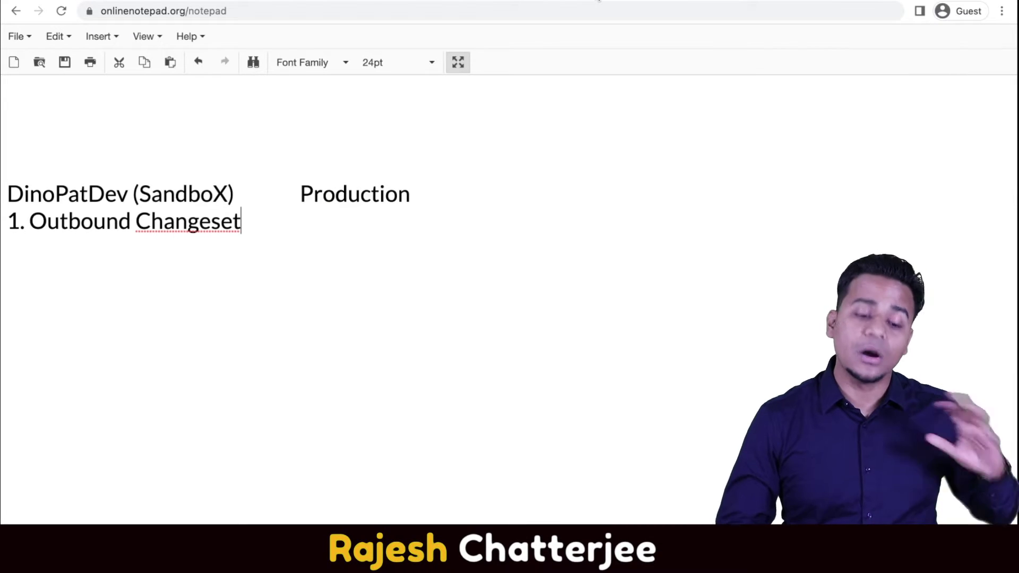
pyautogui.moveTo(128, 194); pyautogui.dragTo(8, 196)
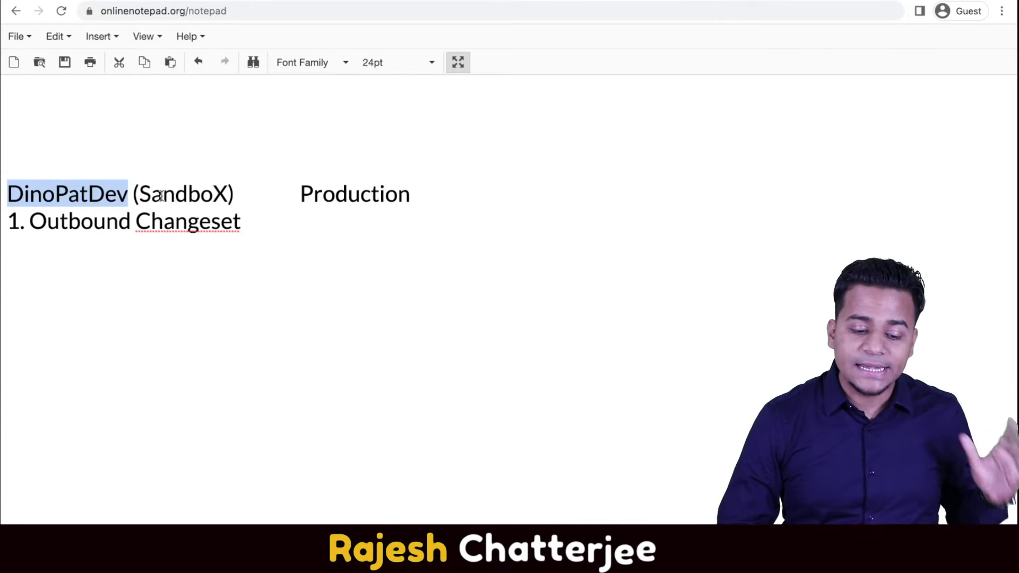
pyautogui.click(217, 196)
pyautogui.moveTo(246, 195); pyautogui.dragTo(105, 195)
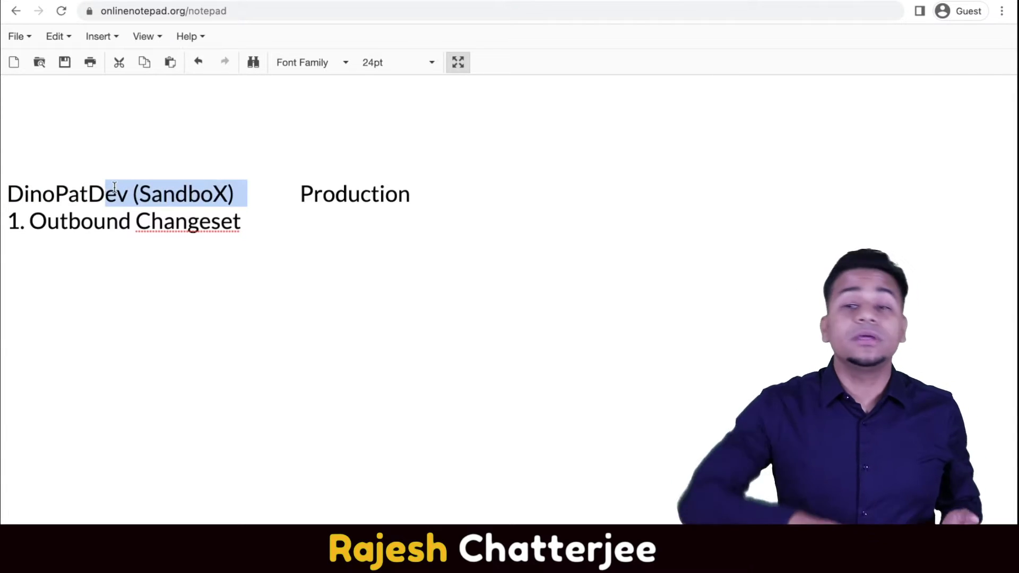
pyautogui.doubleClick(95, 191)
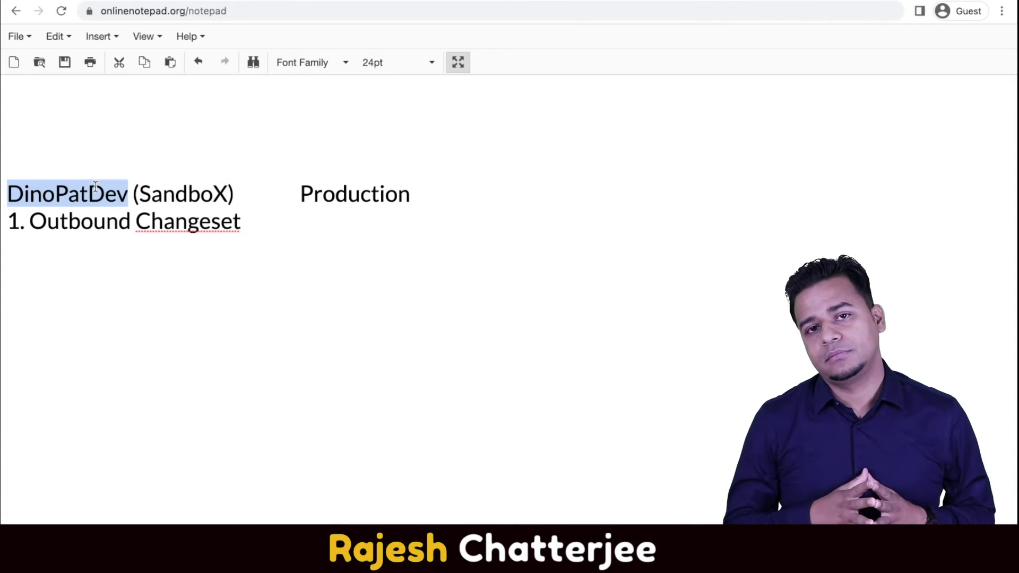
pyautogui.moveTo(399, 193); pyautogui.dragTo(302, 201)
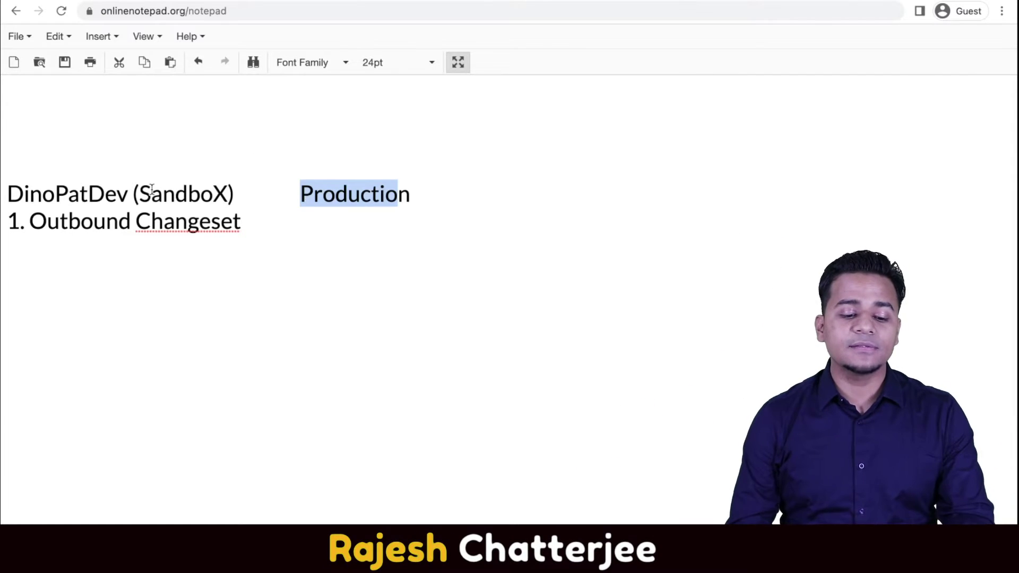
pyautogui.moveTo(151, 192); pyautogui.dragTo(35, 192)
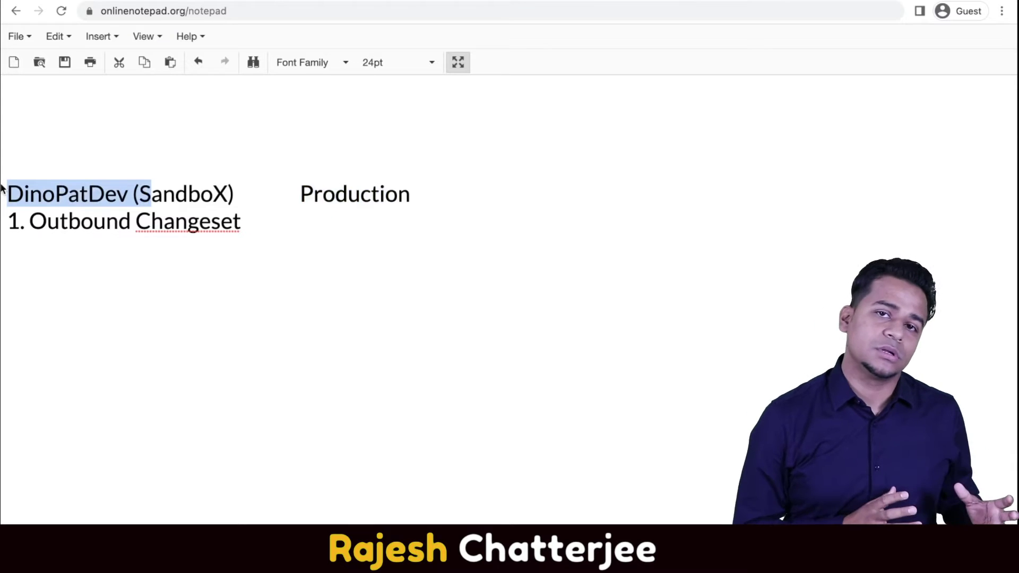
pyautogui.moveTo(397, 194); pyautogui.dragTo(297, 200)
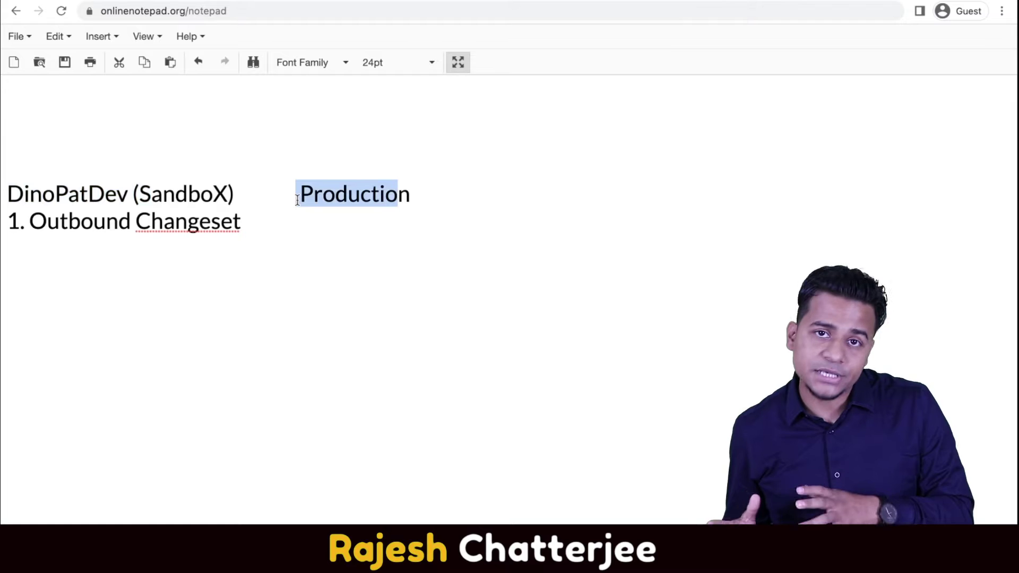
# Add the label "Source" on the line above DinoPatDev (SandboX).
pyautogui.click(25, 157)
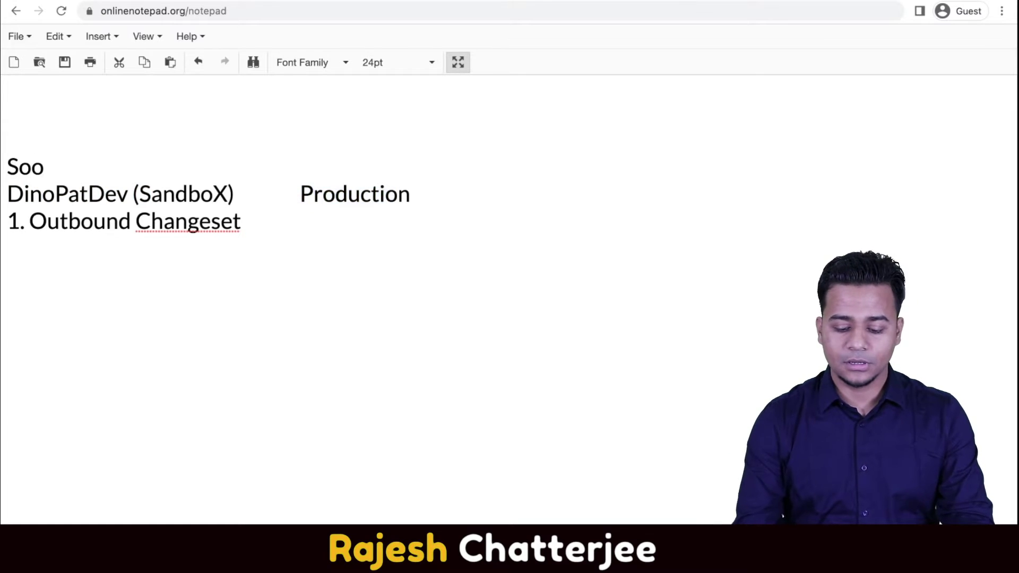
pyautogui.write('Source')
pyautogui.hotkey('ctrl', 'l')
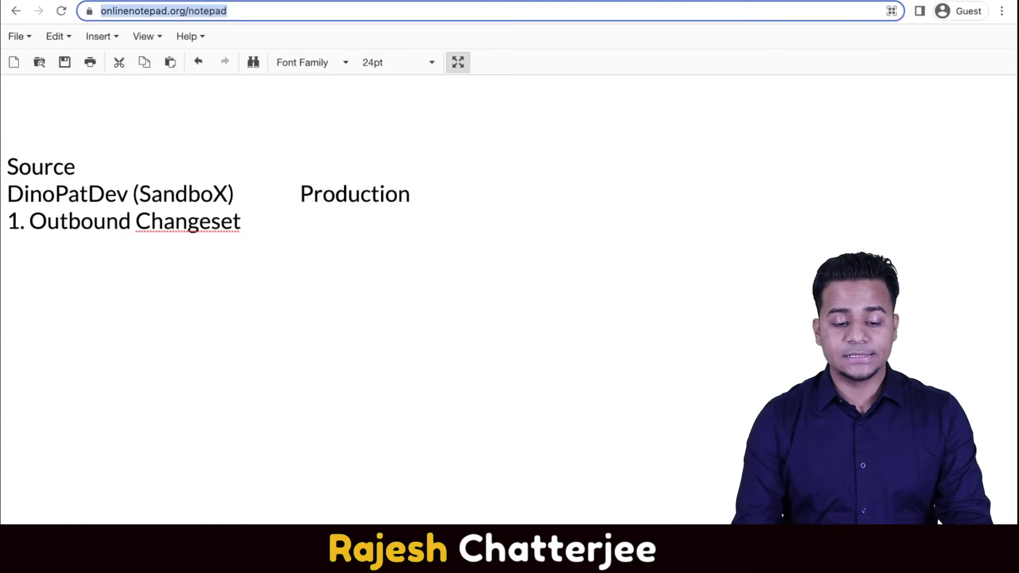
# Add the label "Target" above Production, on the same line as Source.
pyautogui.click(190, 159)
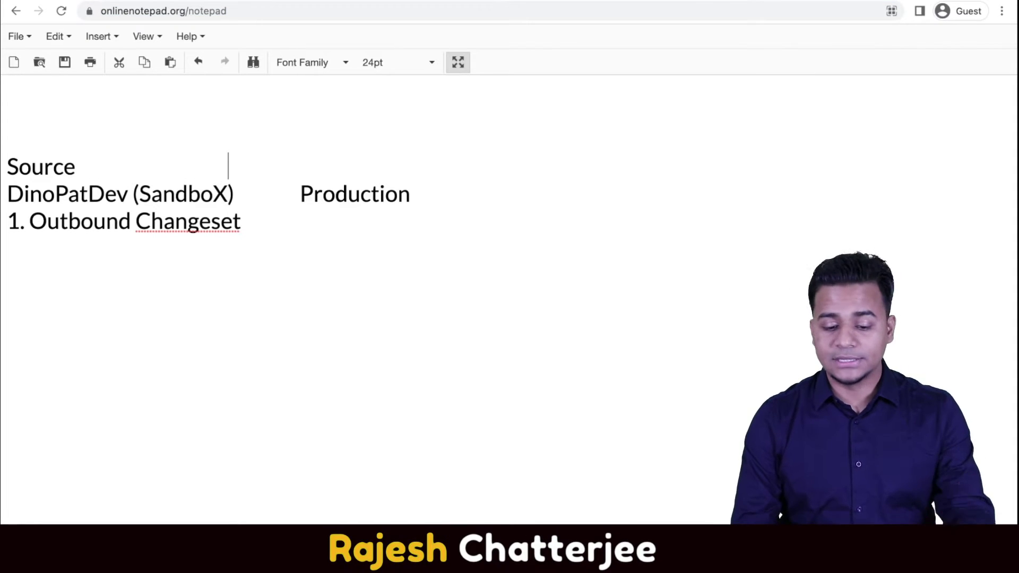
pyautogui.write('Ta')
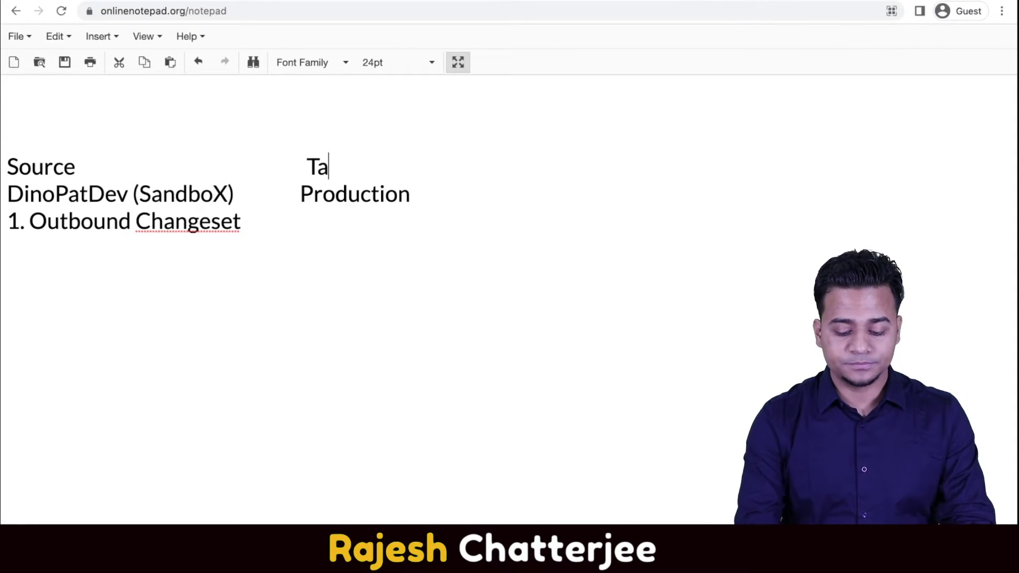
pyautogui.write('rgwt')
pyautogui.press('BackSpace')
pyautogui.press('BackSpace')
pyautogui.press('BackSpace')
pyautogui.write('get')
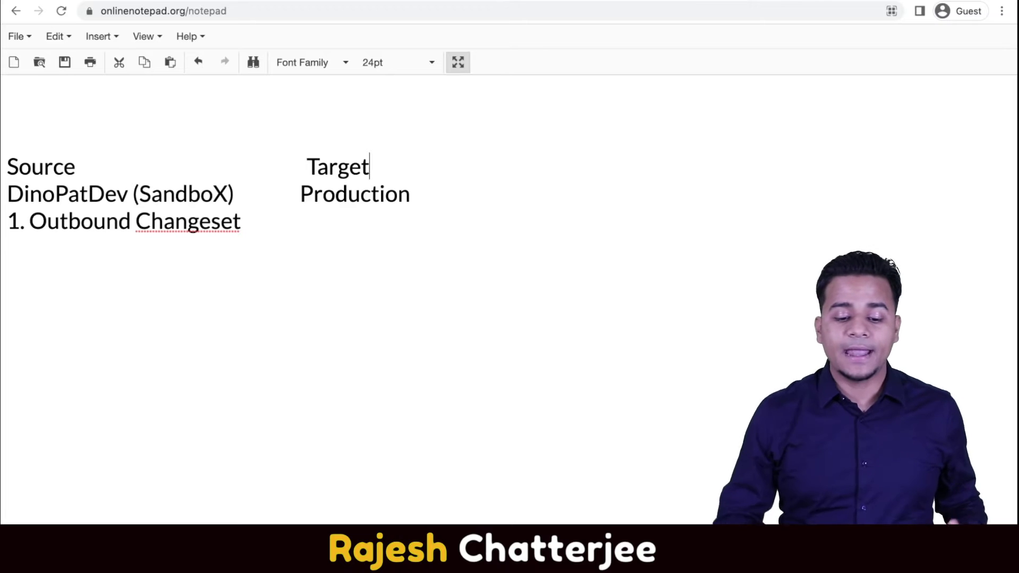
# Continue the numbered list below Outbound Changeset with "2. Add all the components" and "3. Uploade it to".
pyautogui.doubleClick(329, 192)
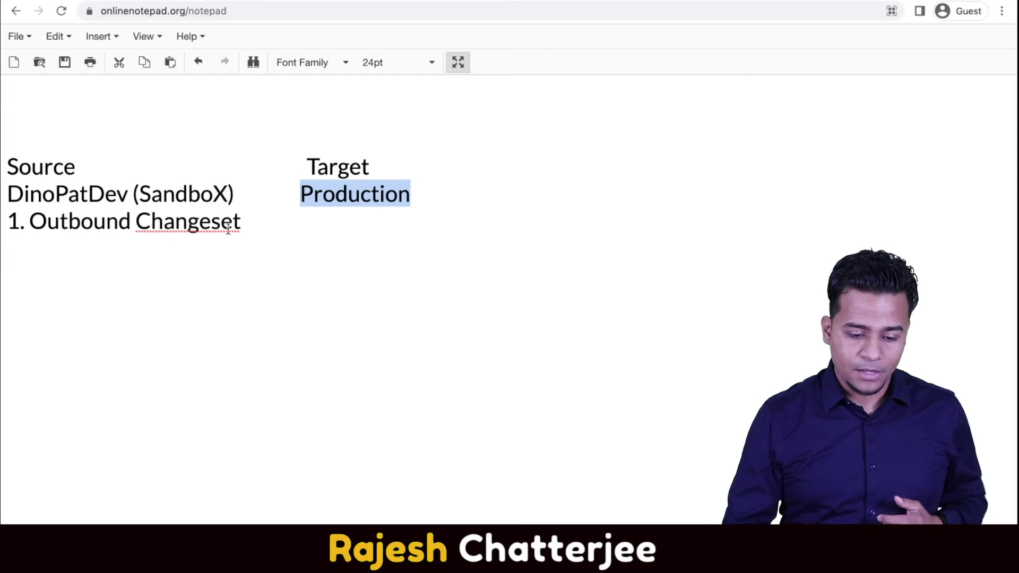
pyautogui.click(250, 224)
pyautogui.press('Return')
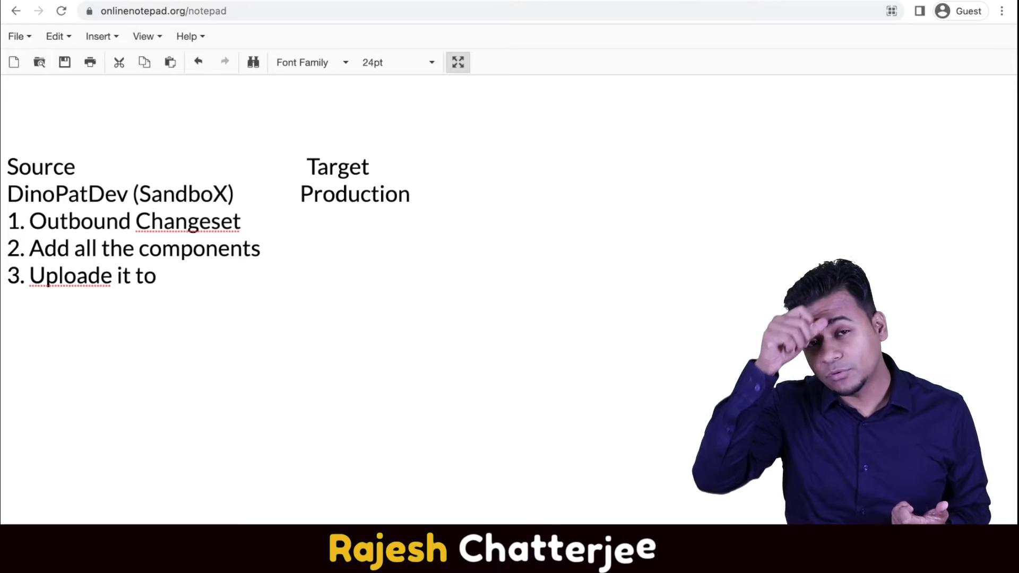
pyautogui.scroll(6, 235, 271)
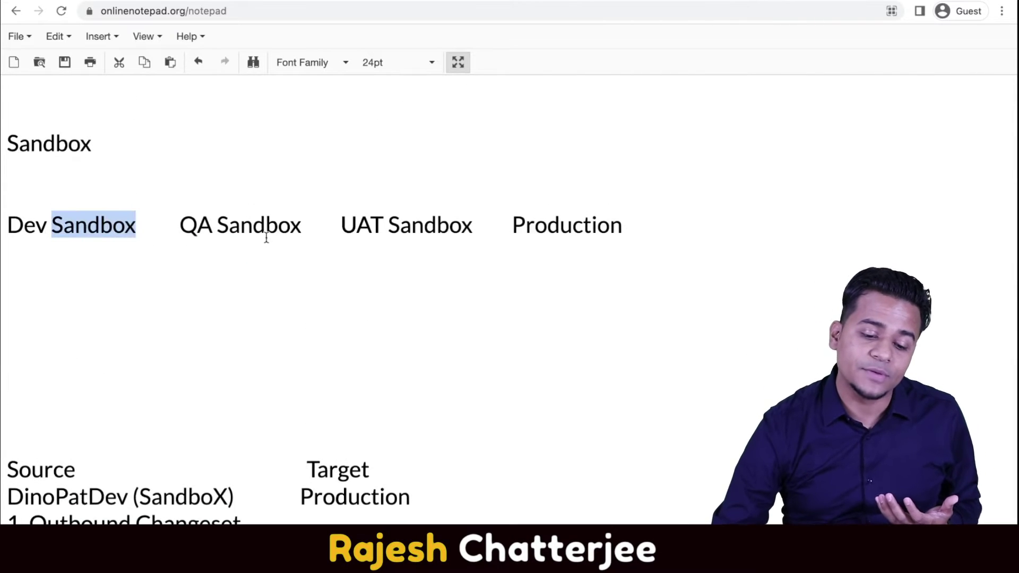
pyautogui.click(86, 233)
pyautogui.doubleClick(87, 227)
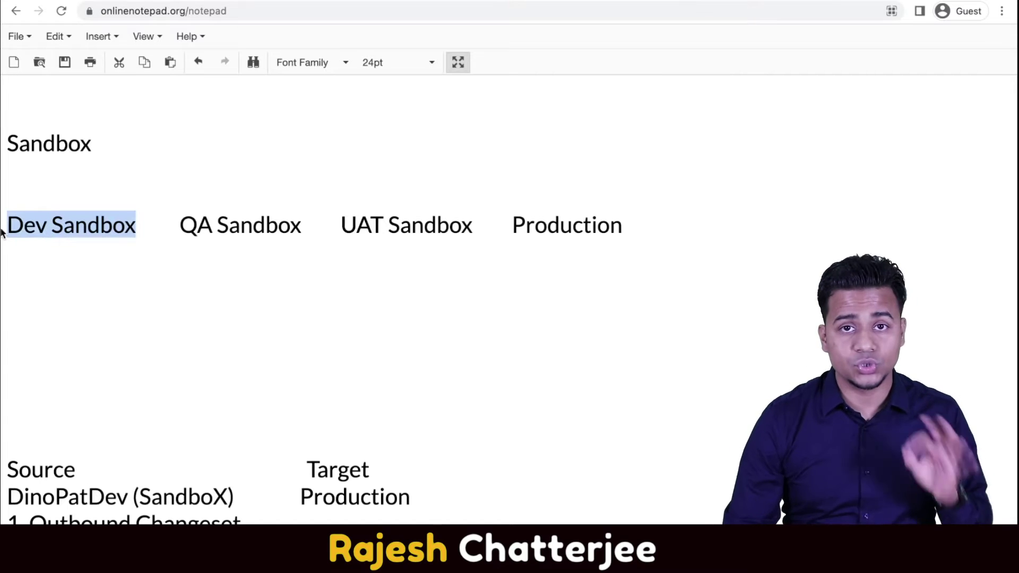
pyautogui.moveTo(248, 218); pyautogui.dragTo(180, 227)
pyautogui.scroll(-3, 180, 230)
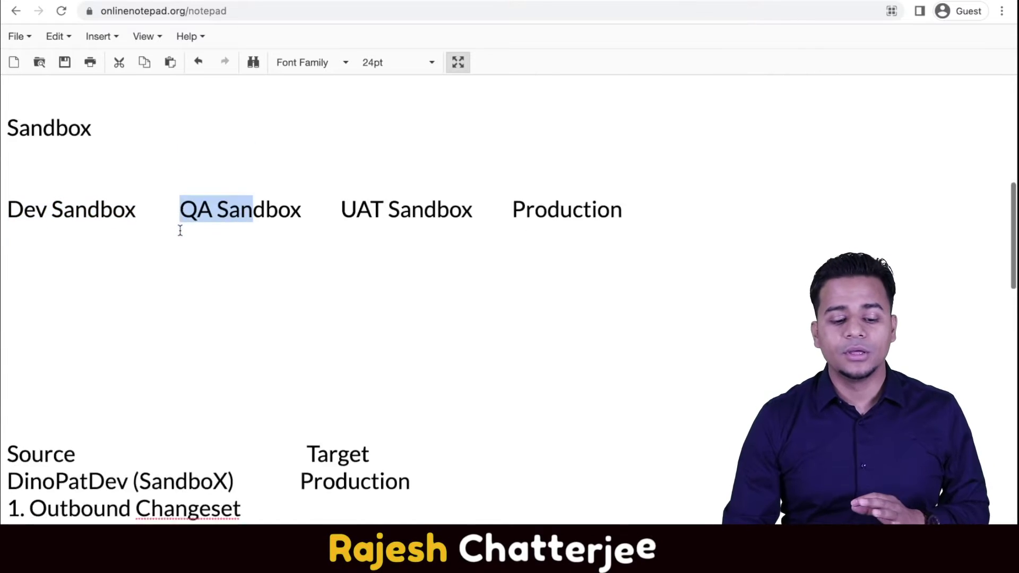
pyautogui.scroll(-1, 179, 229)
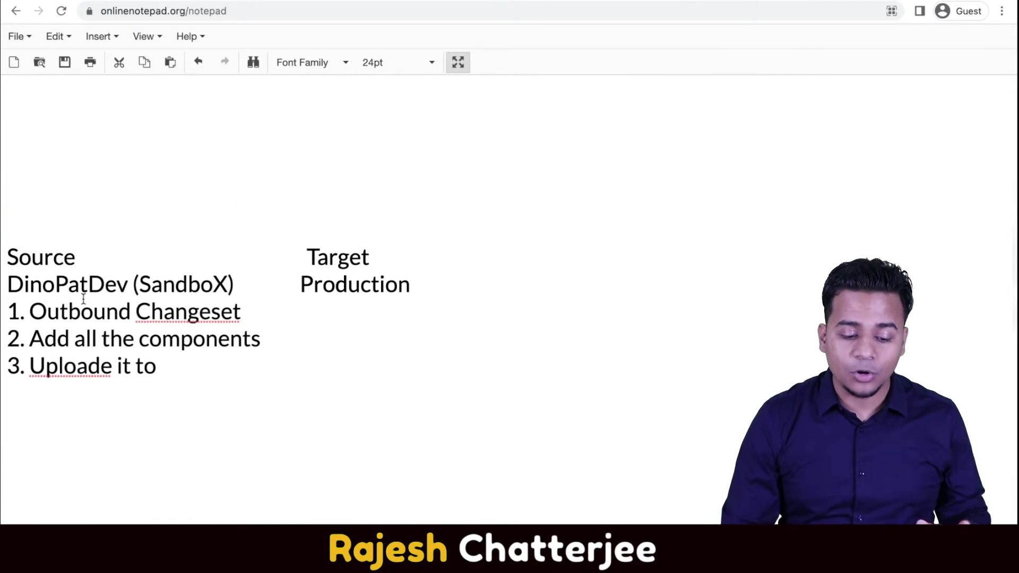
# Correct "Uploade" in the third list line and complete the line as "Upload it to target org".
pyautogui.doubleClick(76, 356)
pyautogui.write('Upload')
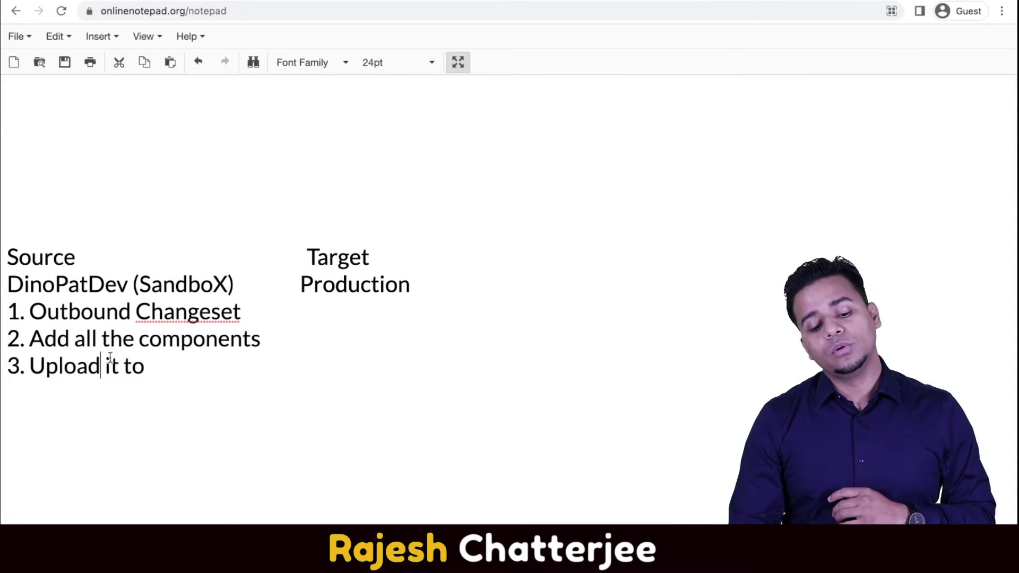
pyautogui.moveTo(148, 341); pyautogui.dragTo(89, 340)
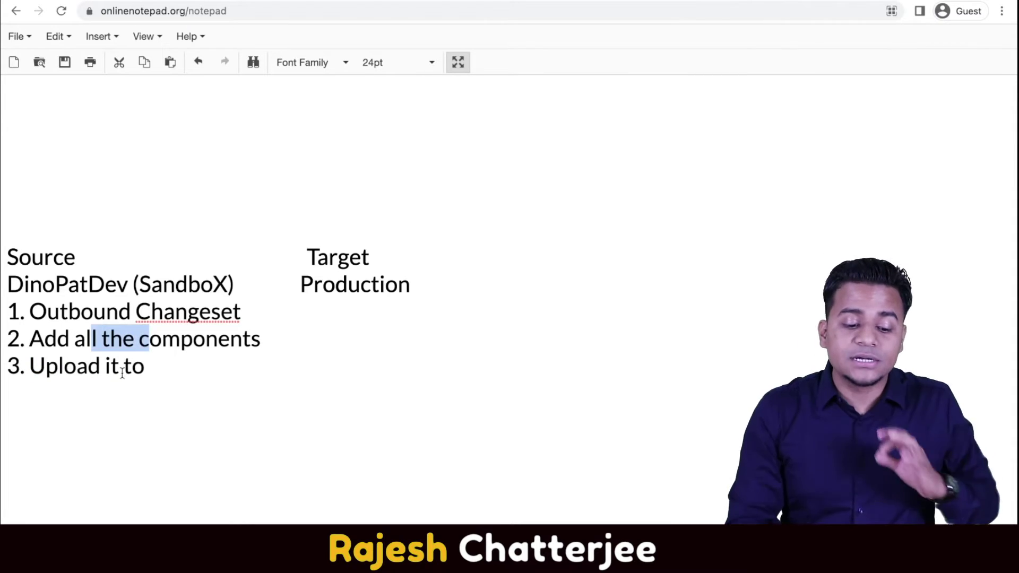
pyautogui.click(151, 369)
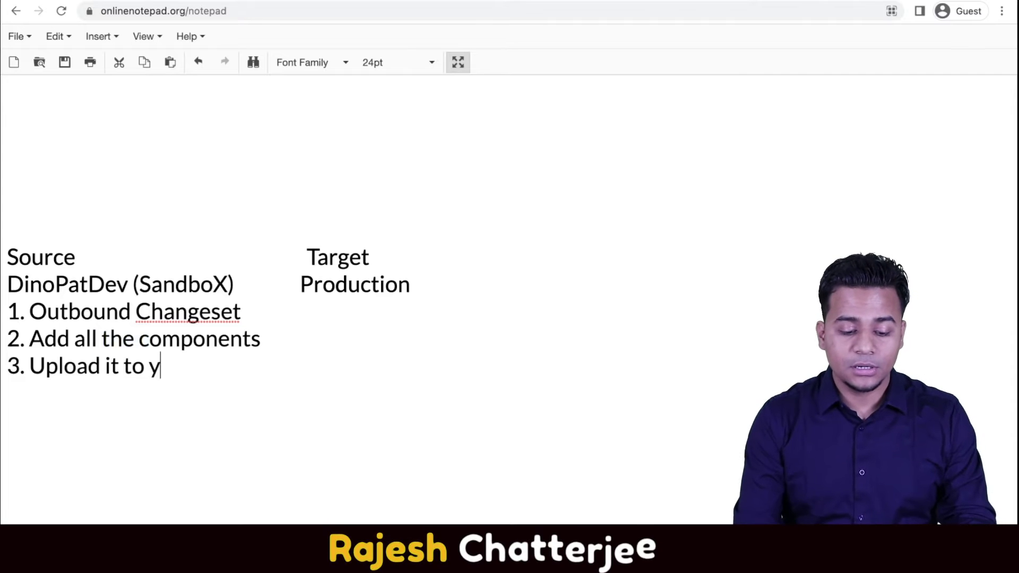
pyautogui.write('target ')
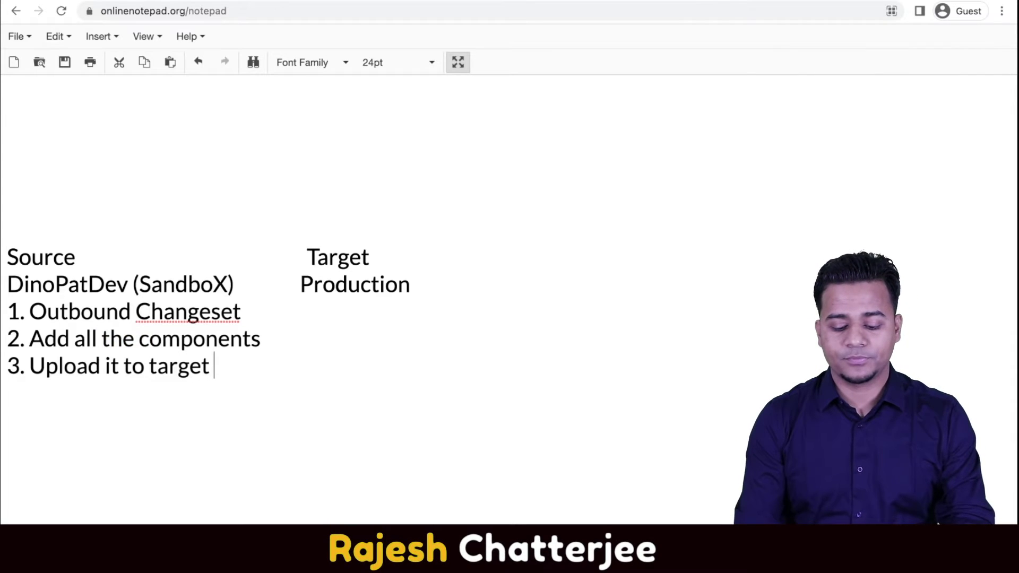
pyautogui.write('org')
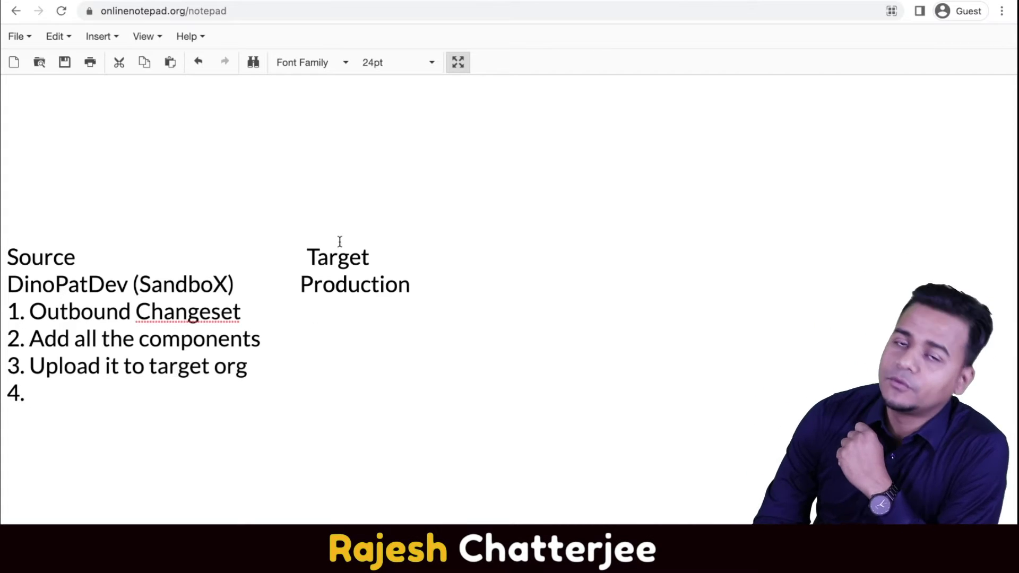
# Enter "login to the target" as the fourth item of the numbered list.
pyautogui.write('lo')
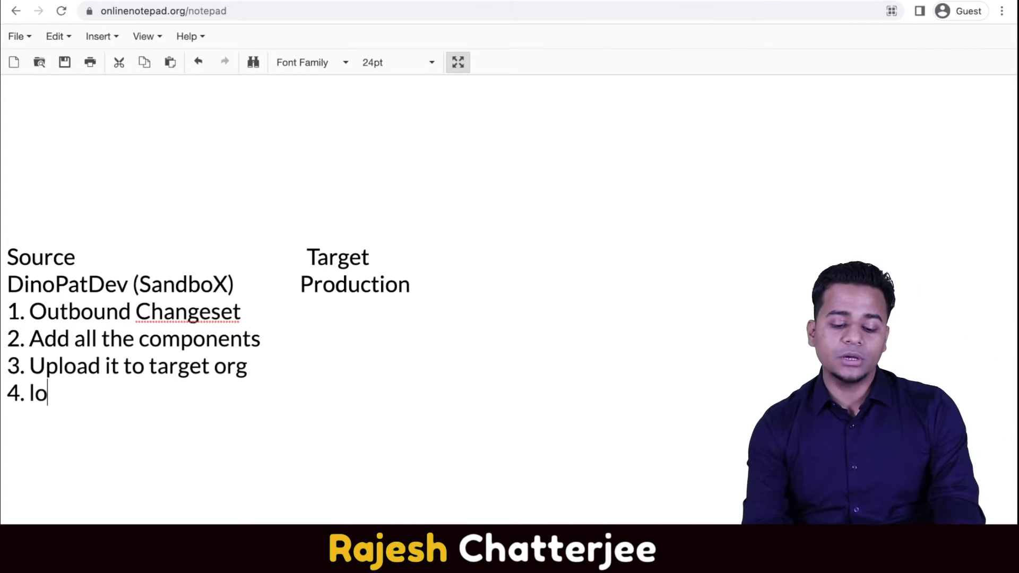
pyautogui.write('gin t')
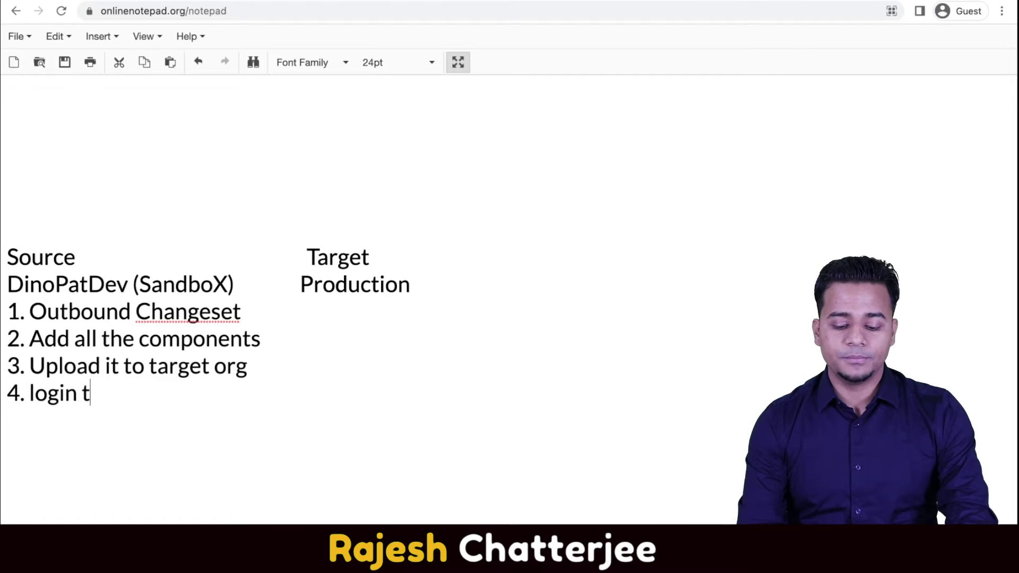
pyautogui.write('o the target')
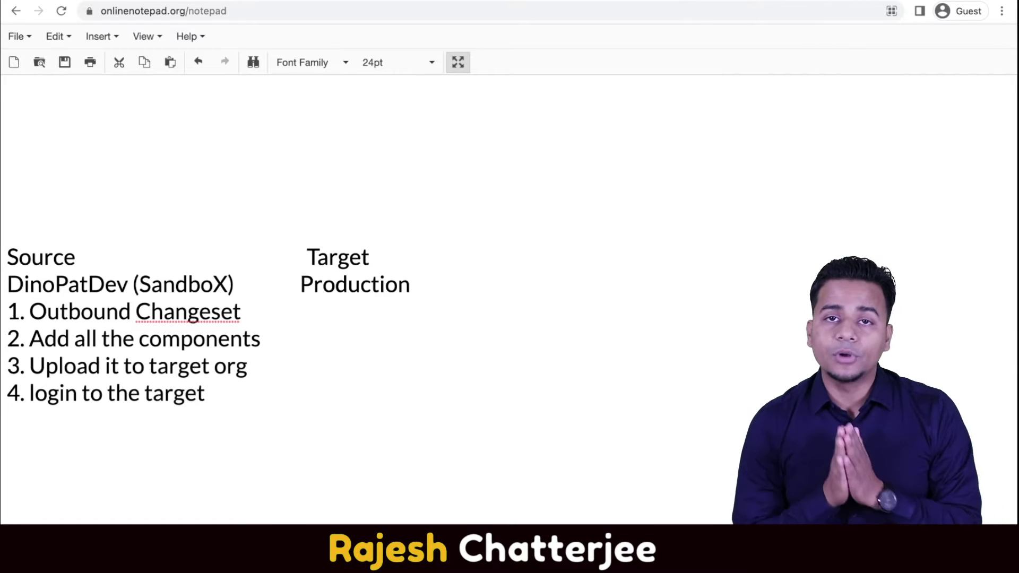
# Add "5. look for Inbound changeset in target org" as the fifth item of the numbered list.
pyautogui.press('Return')
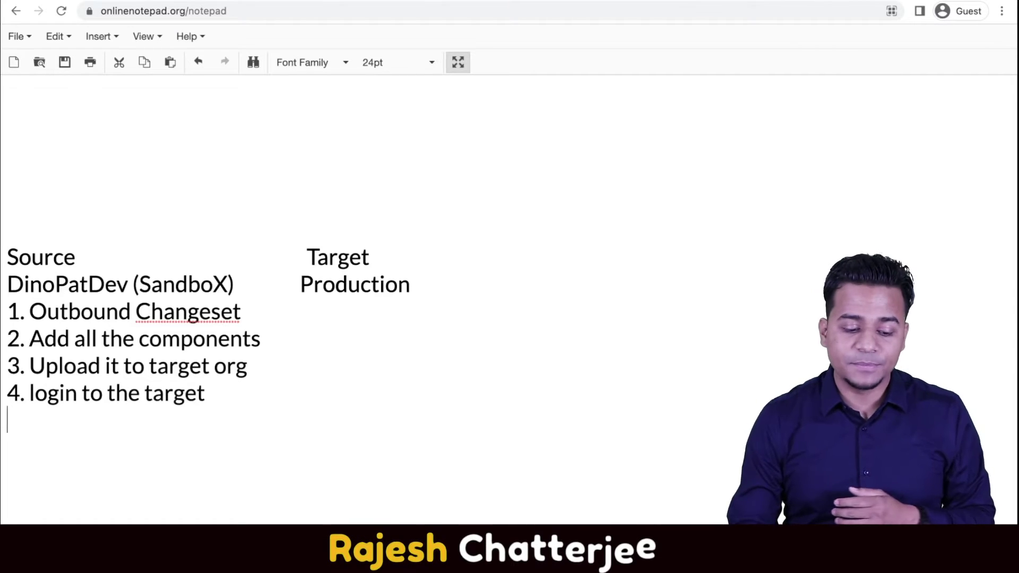
pyautogui.write('loo')
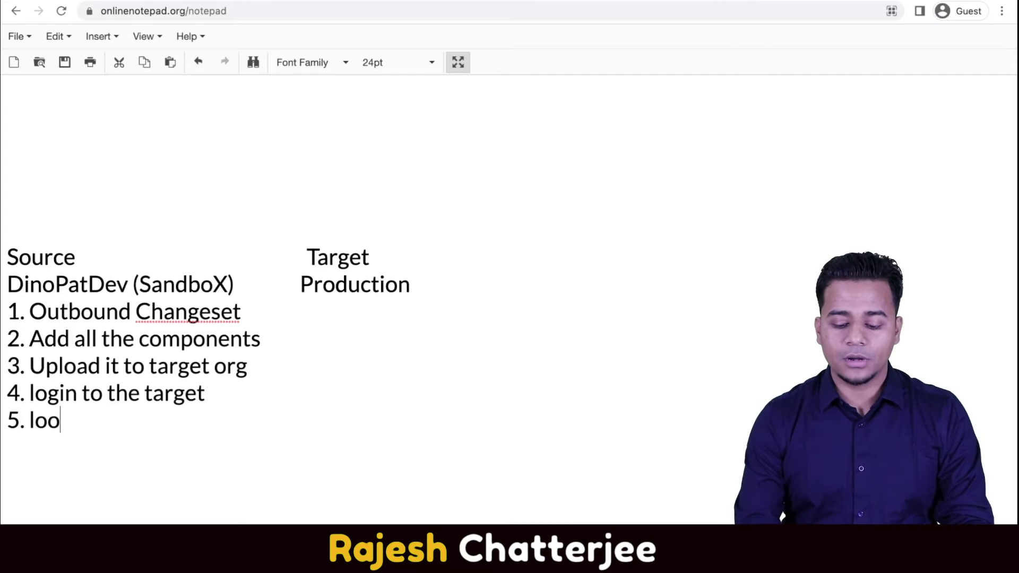
pyautogui.write('k for Inv')
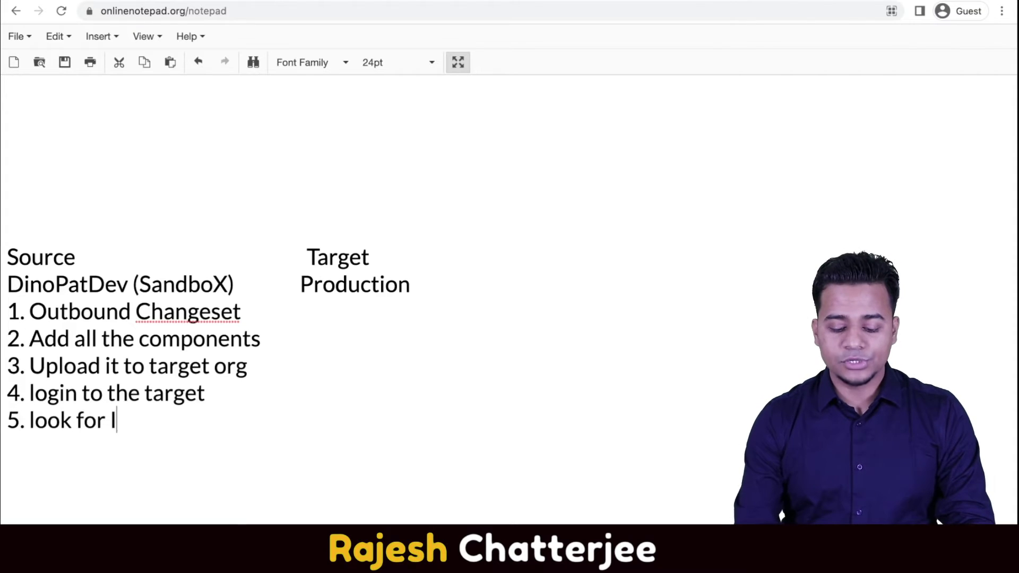
pyautogui.press('BackSpace')
pyautogui.press('BackSpace')
pyautogui.write('nbound chan')
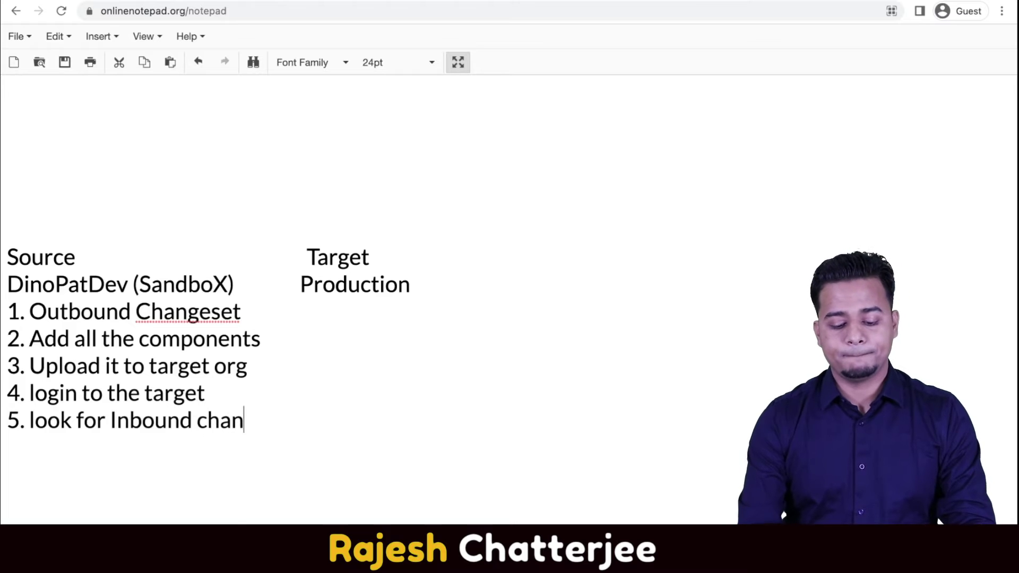
pyautogui.write('geset')
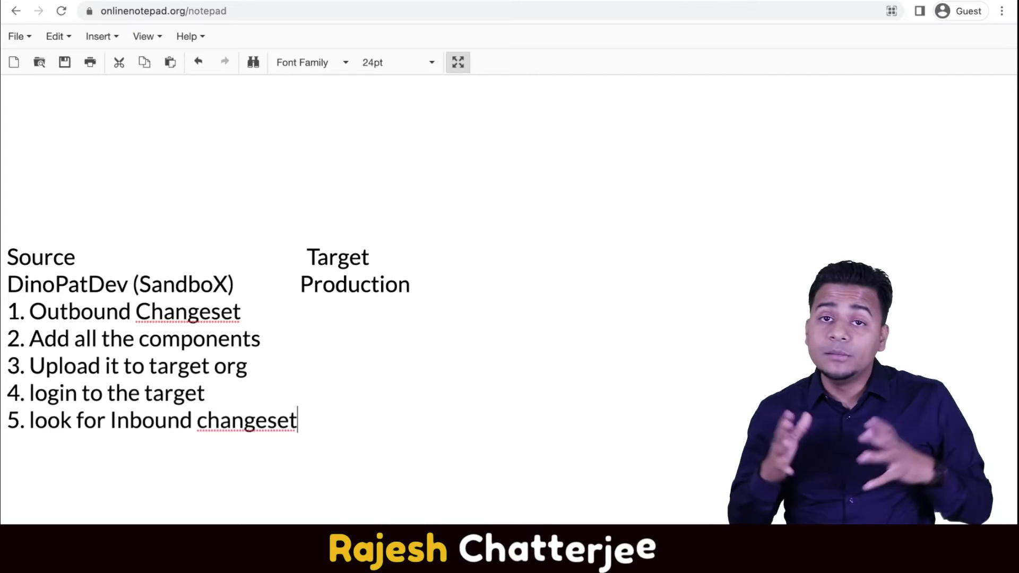
pyautogui.write(' in target org')
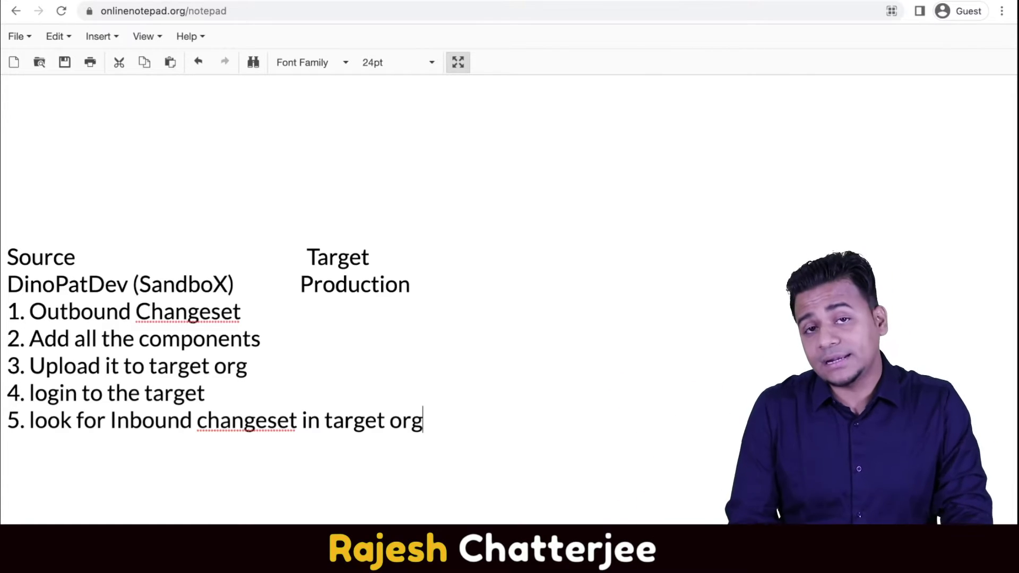
# Add "6. Deploye /Validate" as the sixth item of the numbered list.
pyautogui.write('6. Deploy')
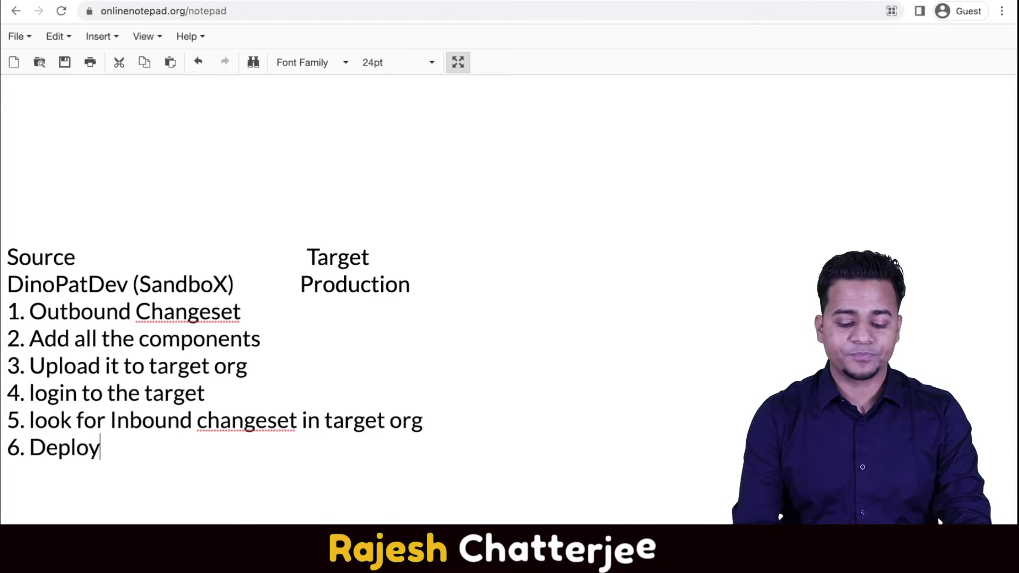
pyautogui.write('e /')
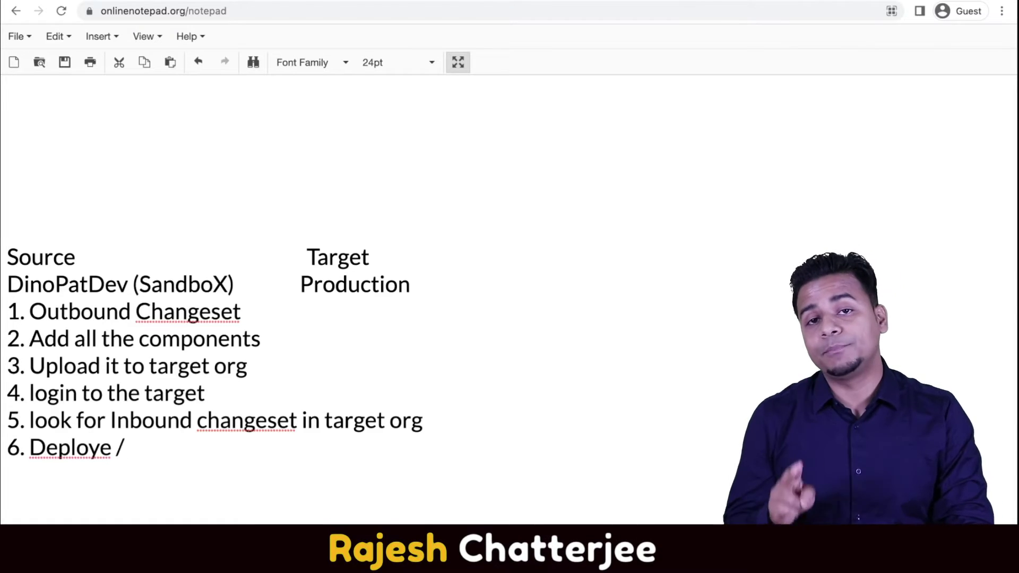
pyautogui.write('Validate')
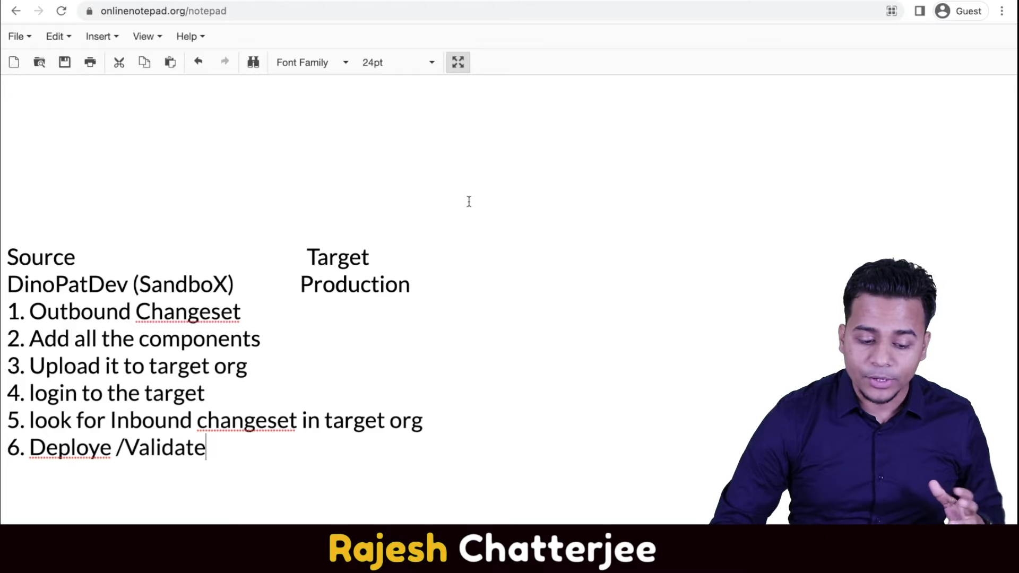
# Switch to the DinoPatDEV sandbox in Salesforce Setup and open the Outbound Change Sets page in Salesforce Classic.
pyautogui.moveTo(188, 282); pyautogui.dragTo(6, 285)
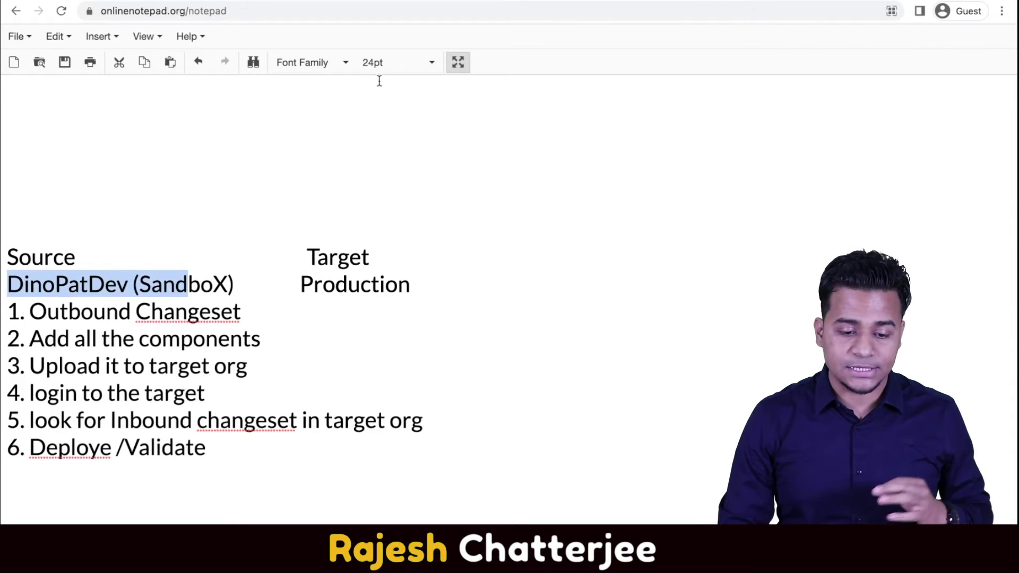
pyautogui.hotkey('ctrl', 'Right')
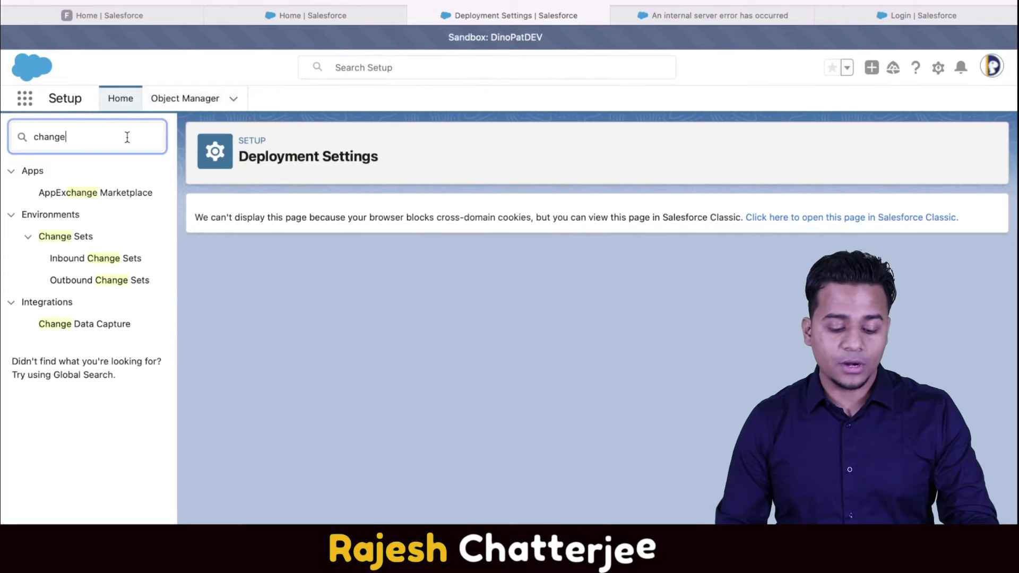
pyautogui.click(126, 281)
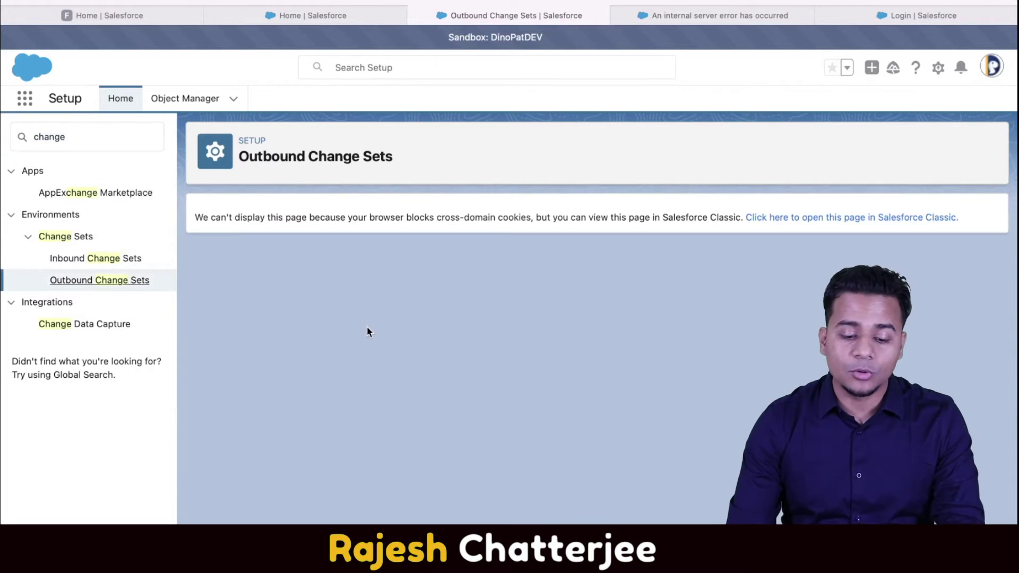
pyautogui.click(781, 218)
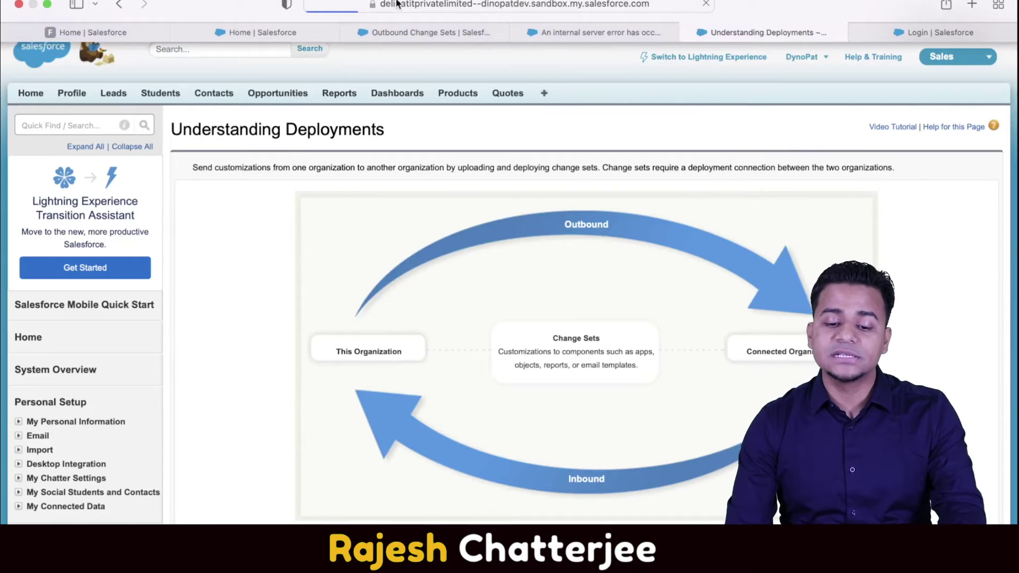
pyautogui.scroll(-5, 421, 265)
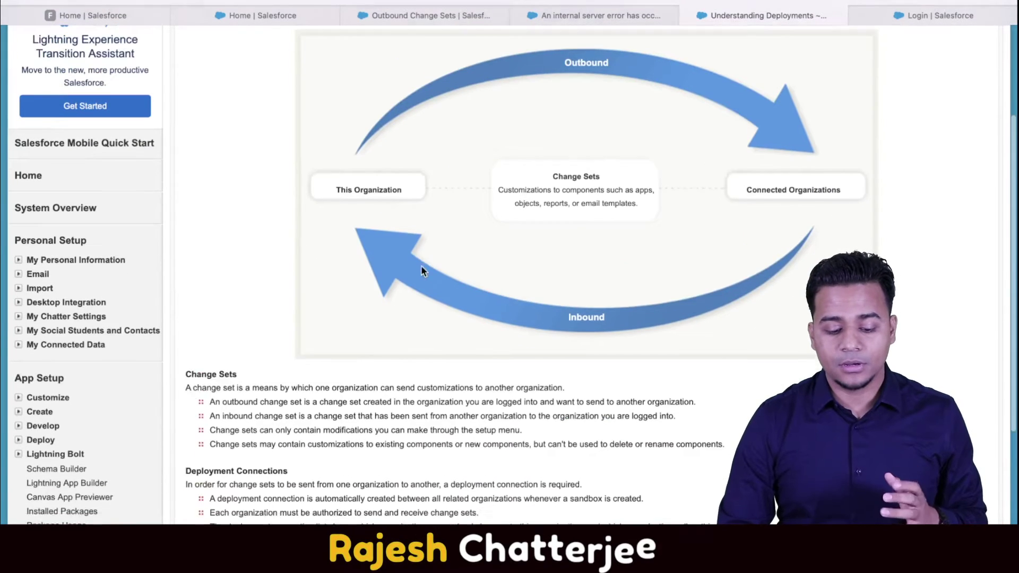
pyautogui.click(218, 514)
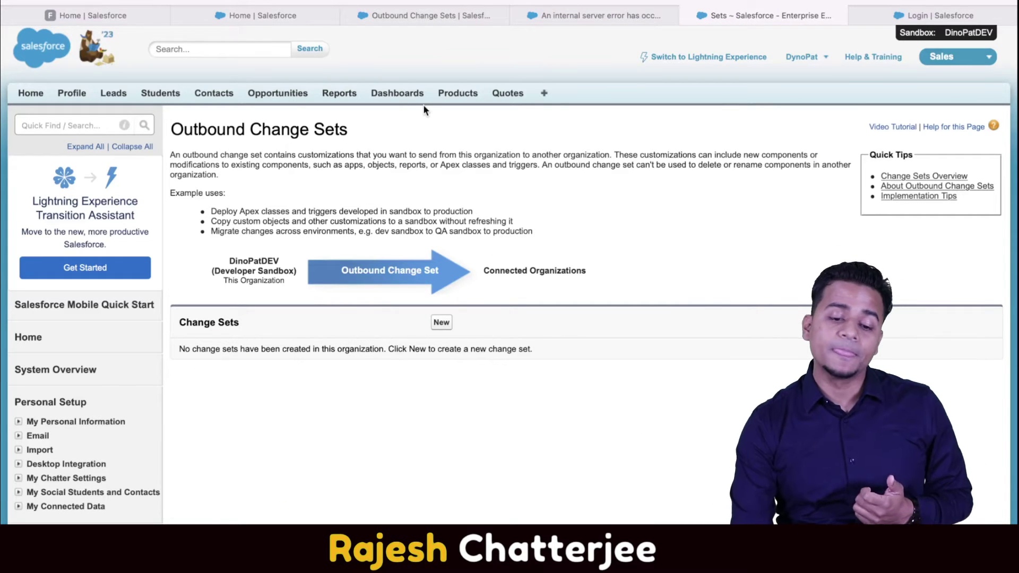
# Create and save a new outbound change set named "Sprint 1_V2".
pyautogui.click(442, 322)
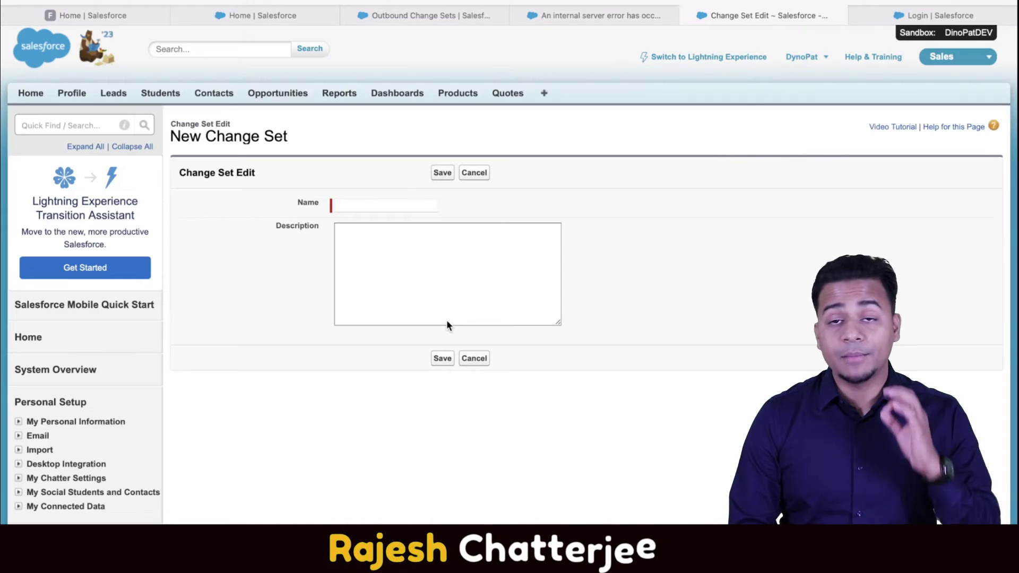
pyautogui.click(342, 203)
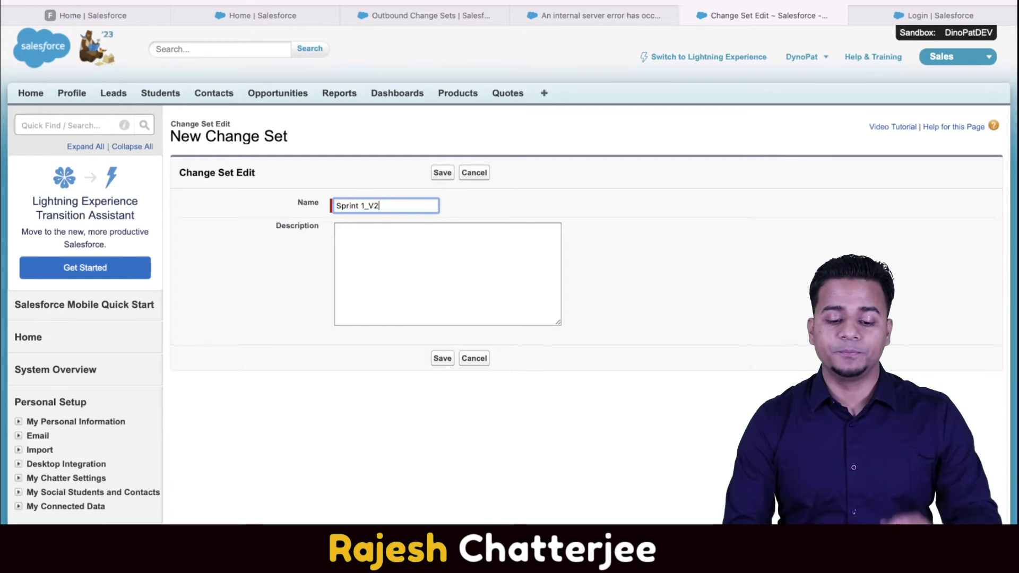
pyautogui.click(441, 172)
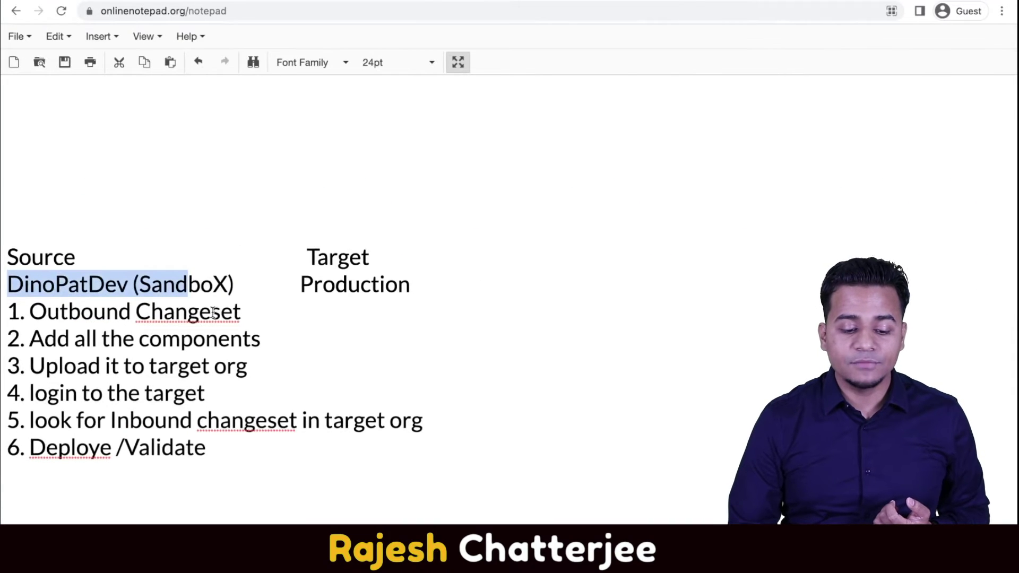
# In the online notepad, insert "Create" before "Outbound Changeset" in the first list item.
pyautogui.moveTo(211, 312); pyautogui.dragTo(41, 313)
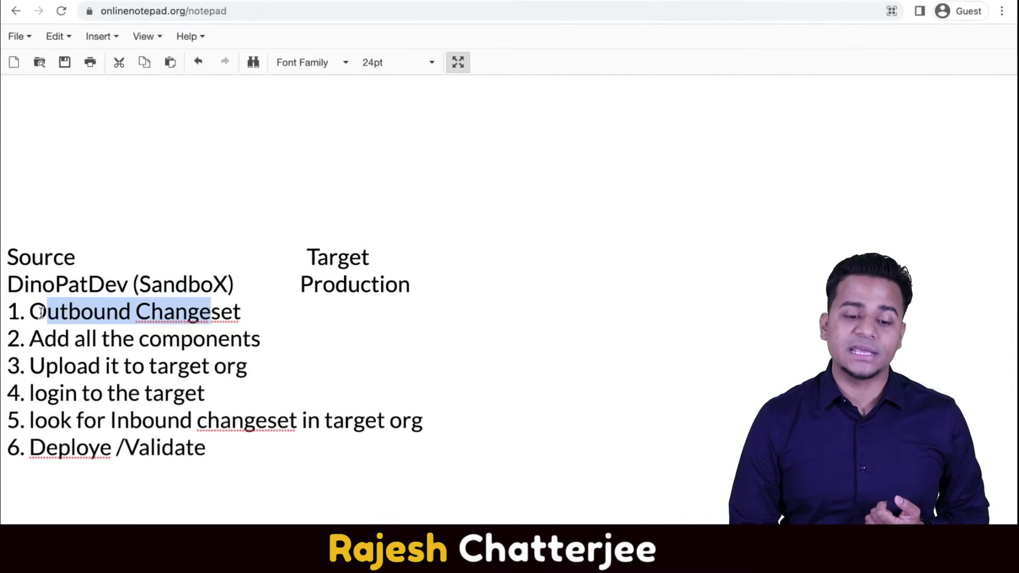
pyautogui.click(28, 312)
pyautogui.write('Create')
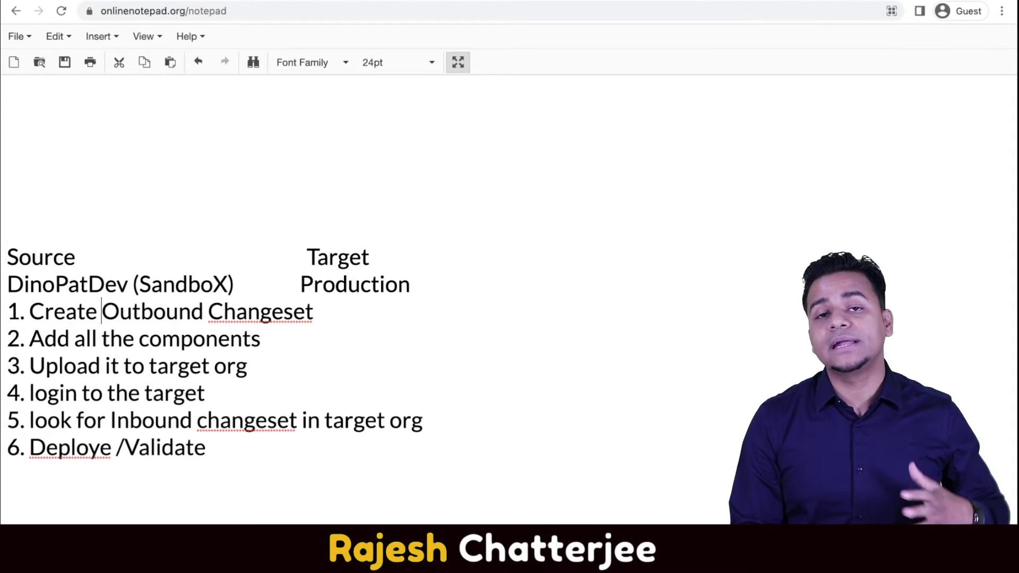
# Switch back to Salesforce and open the component selection page for the Sprint 1_V2 change set.
pyautogui.hotkey('ctrl', 'Right')
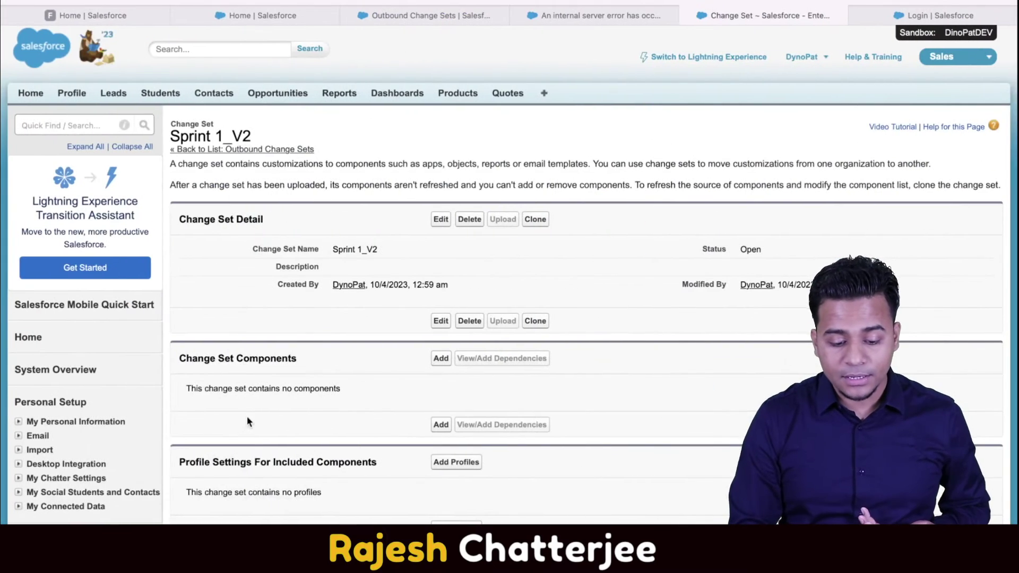
pyautogui.moveTo(301, 360); pyautogui.dragTo(198, 360)
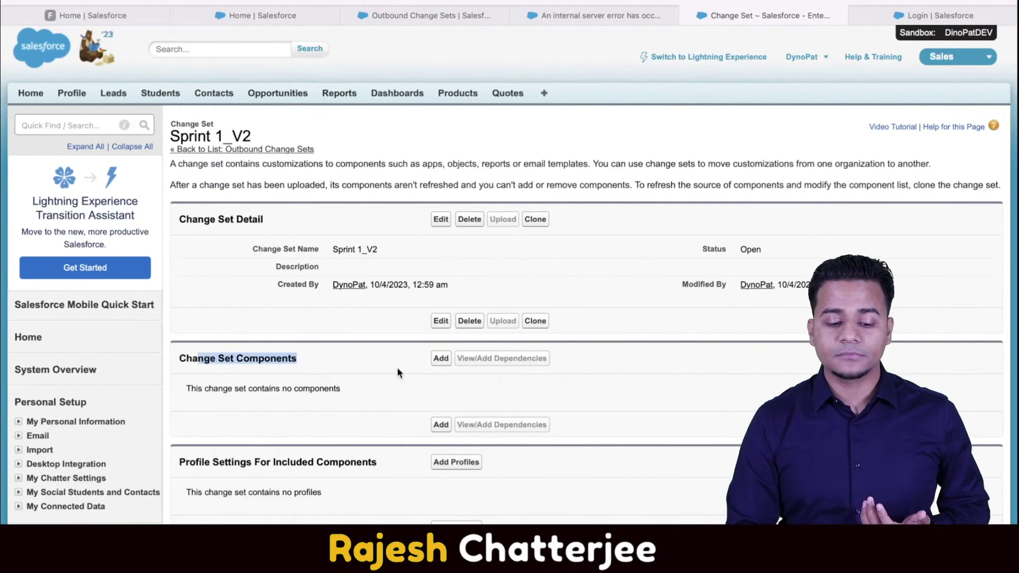
pyautogui.scroll(5, 396, 367)
pyautogui.scroll(-5, 396, 367)
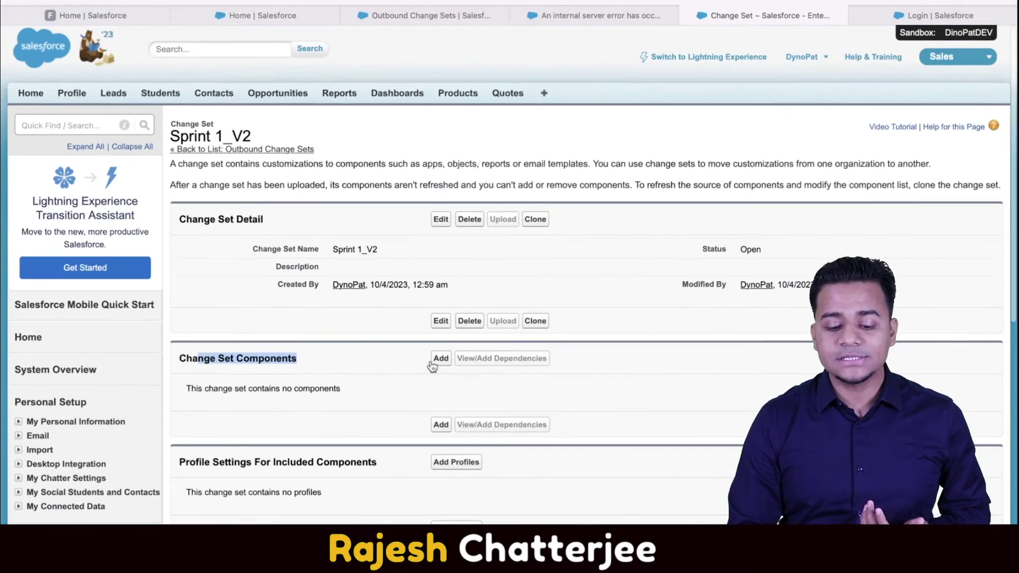
pyautogui.click(439, 359)
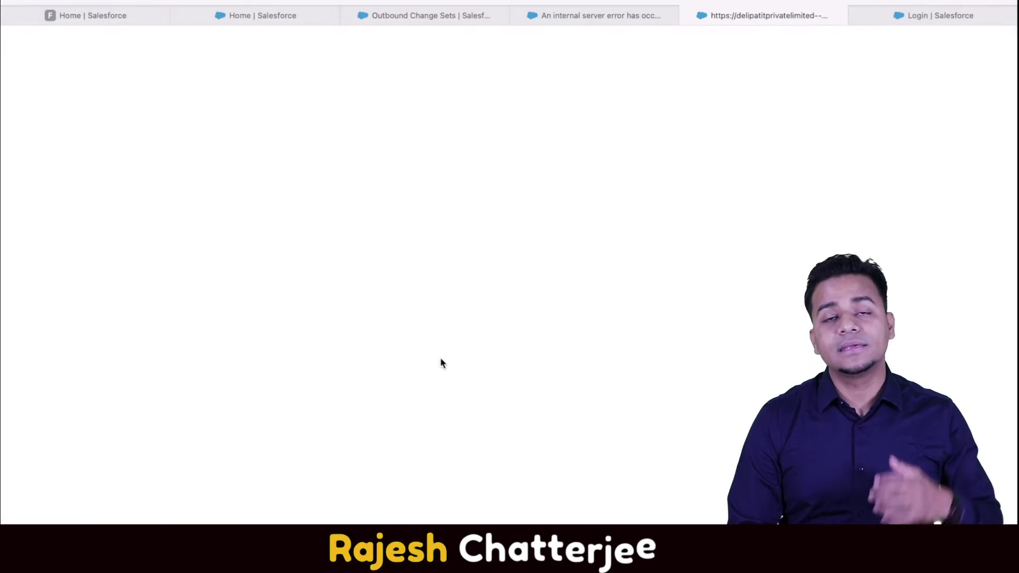
# Set the component type to Custom Field for the components offered to the change set.
pyautogui.click(371, 224)
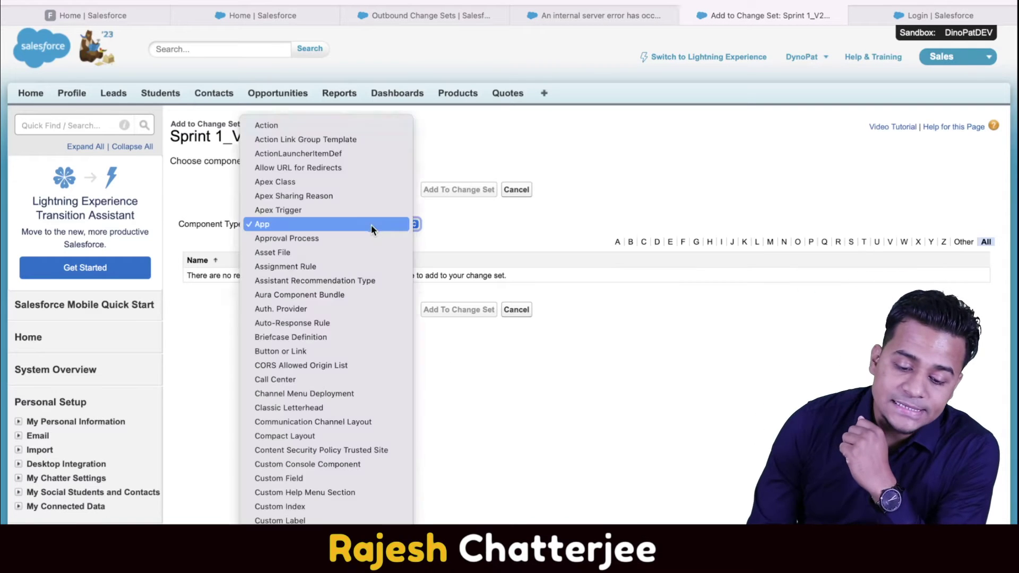
pyautogui.write('cus')
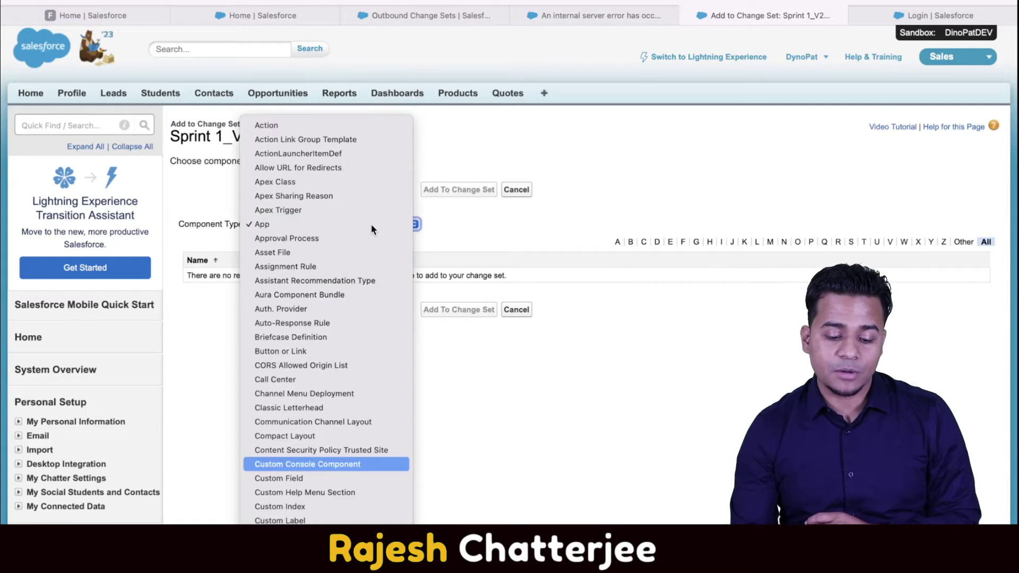
pyautogui.press('Down')
pyautogui.press('Down')
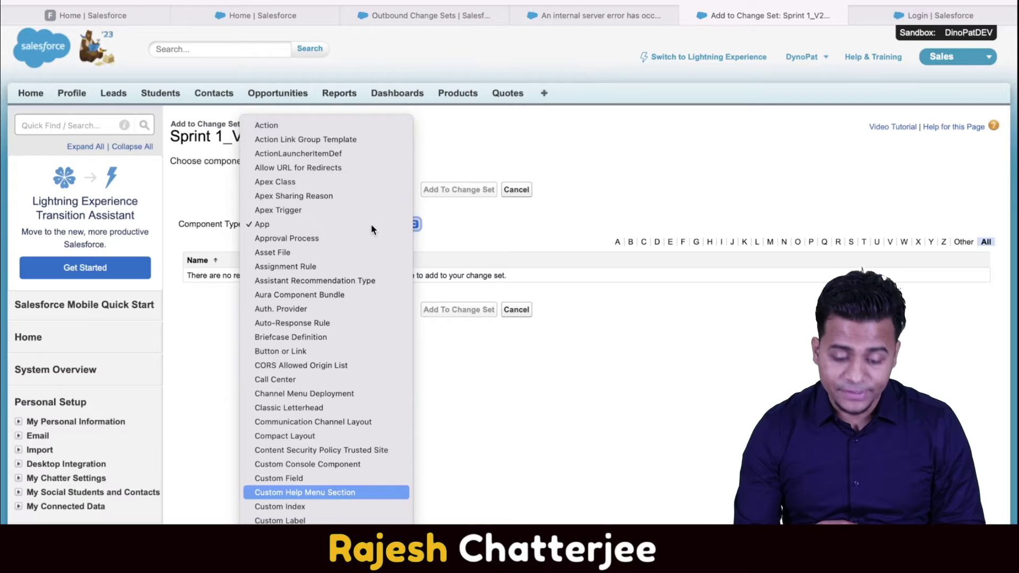
pyautogui.press('Up')
pyautogui.press('Return')
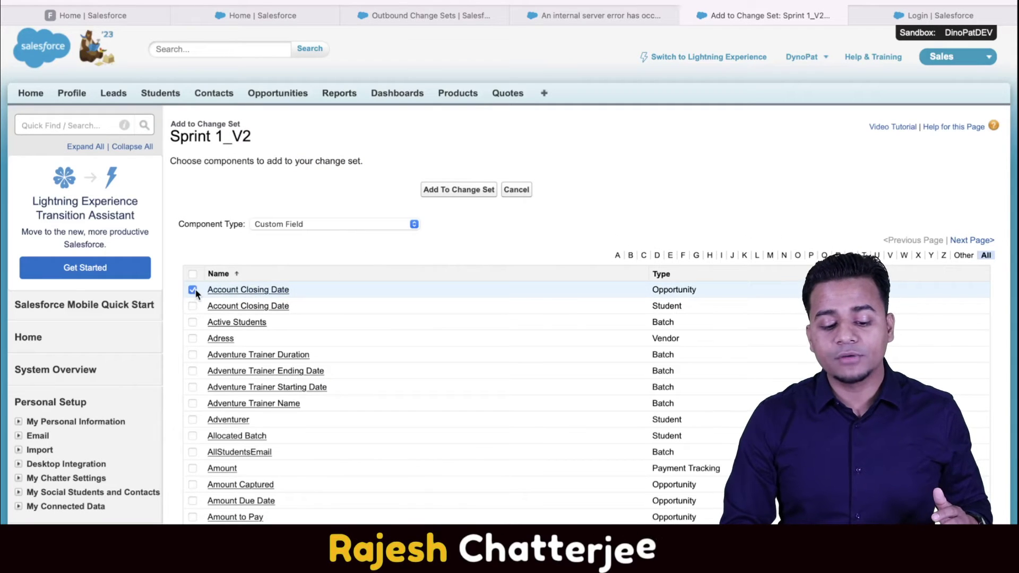
# Select the Opportunity field Account Closing Date and add it to the Sprint 1_V2 change set.
pyautogui.click(192, 289)
pyautogui.scroll(-2, 563, 371)
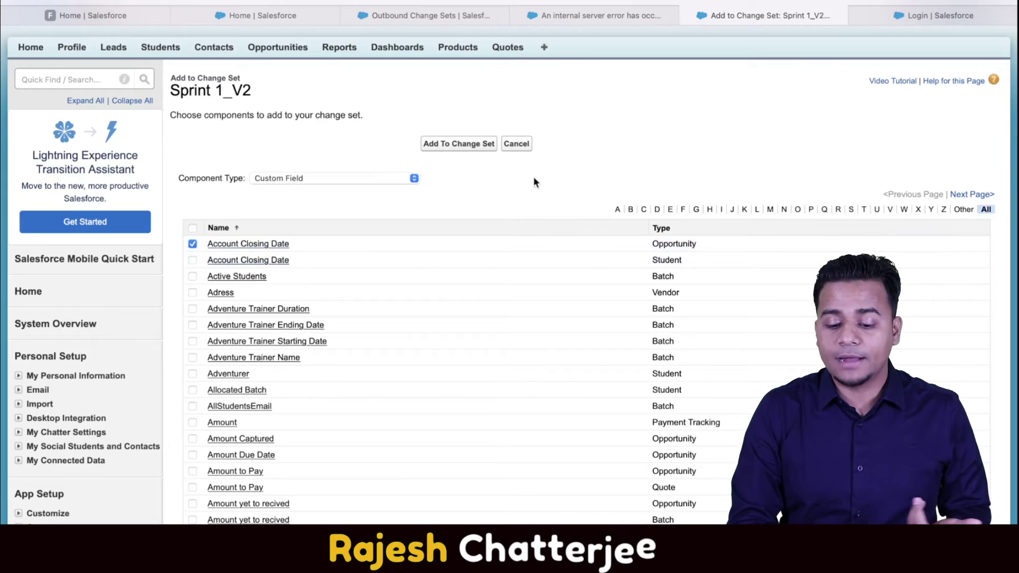
pyautogui.moveTo(702, 247); pyautogui.dragTo(637, 247)
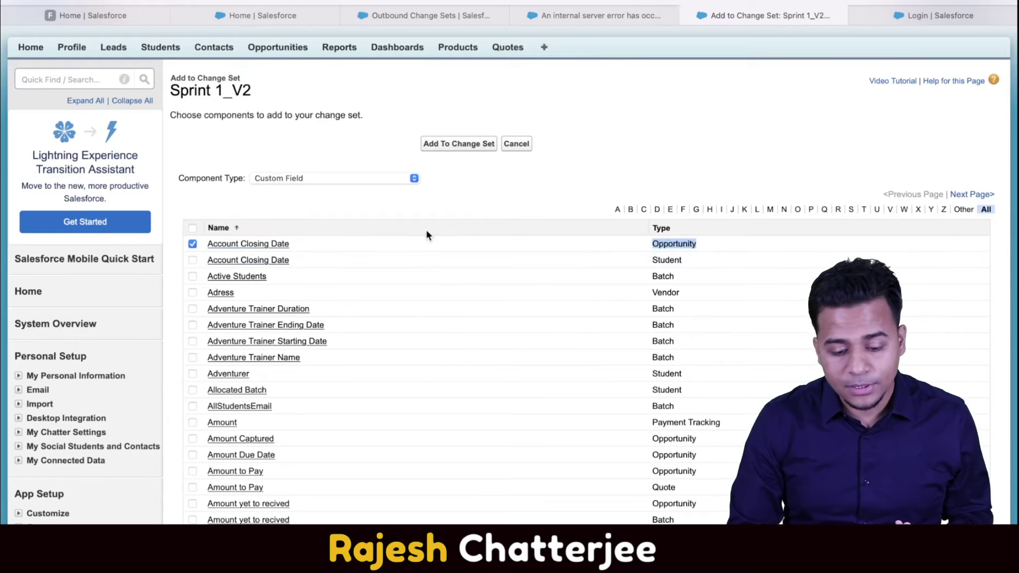
pyautogui.click(444, 143)
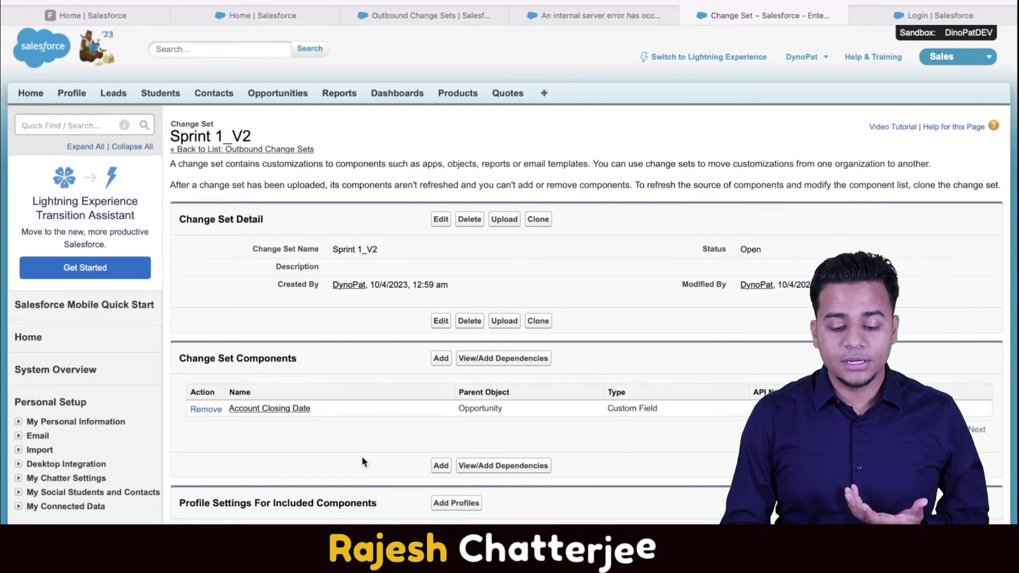
# Switch to the online notepad to review the steps on adding components and uploading to the target org, and return to Salesforce.
pyautogui.hotkey('ctrl', 'Left')
pyautogui.moveTo(229, 345); pyautogui.dragTo(94, 337)
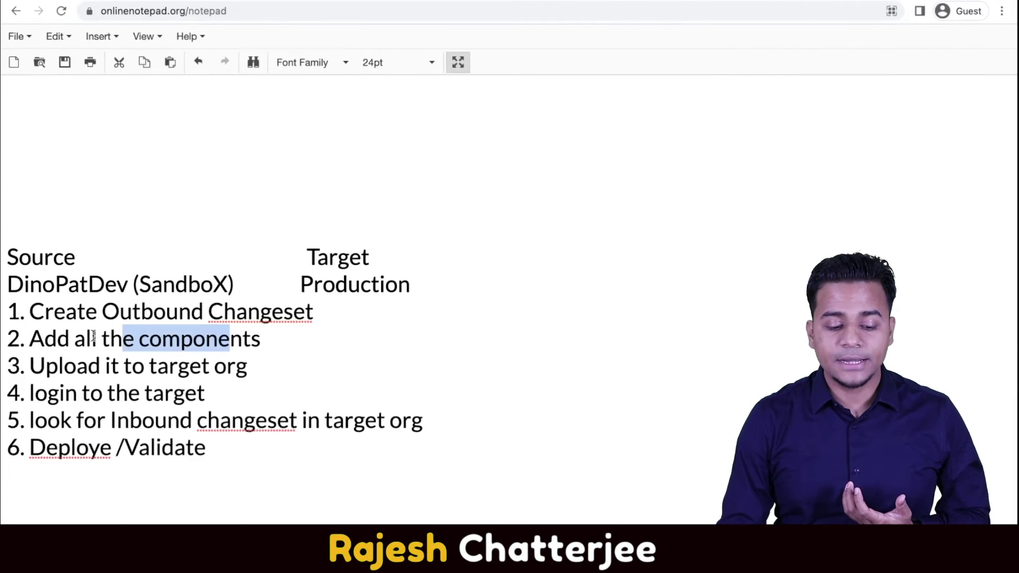
pyautogui.moveTo(156, 369); pyautogui.dragTo(61, 372)
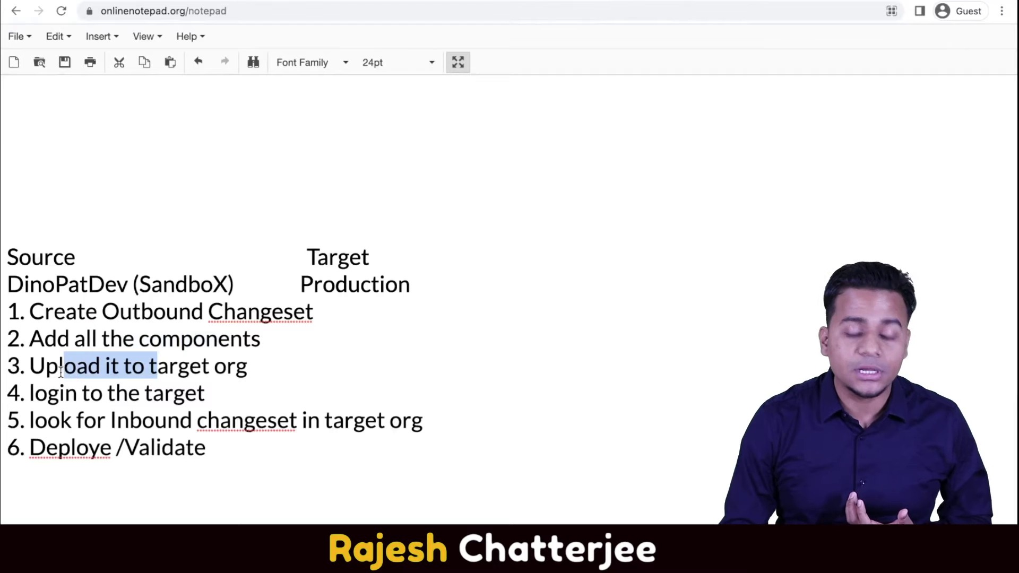
pyautogui.hotkey('ctrl', 'Right')
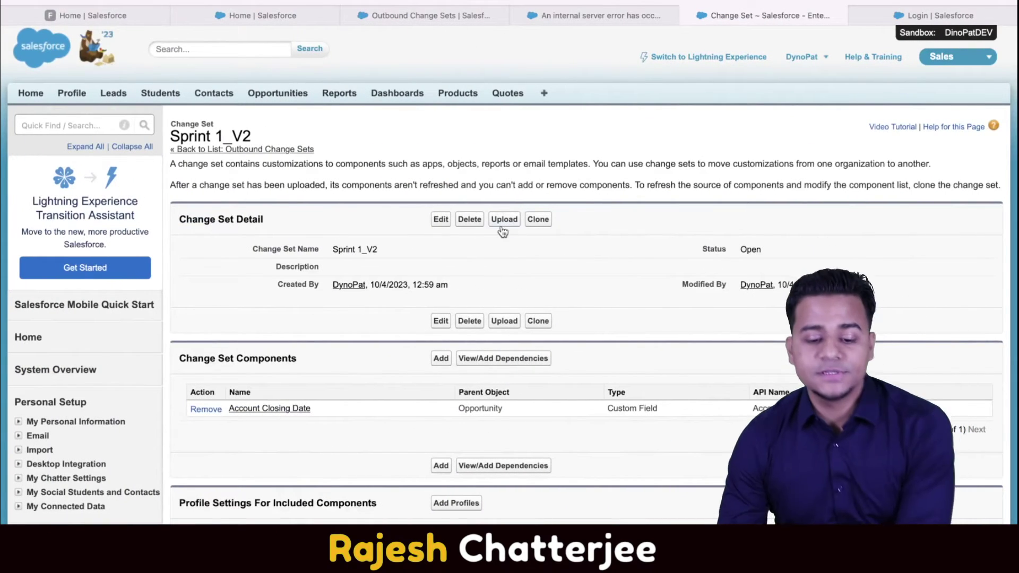
# Upload the Sprint 1_V2 change set with Production as the target organization.
pyautogui.click(503, 220)
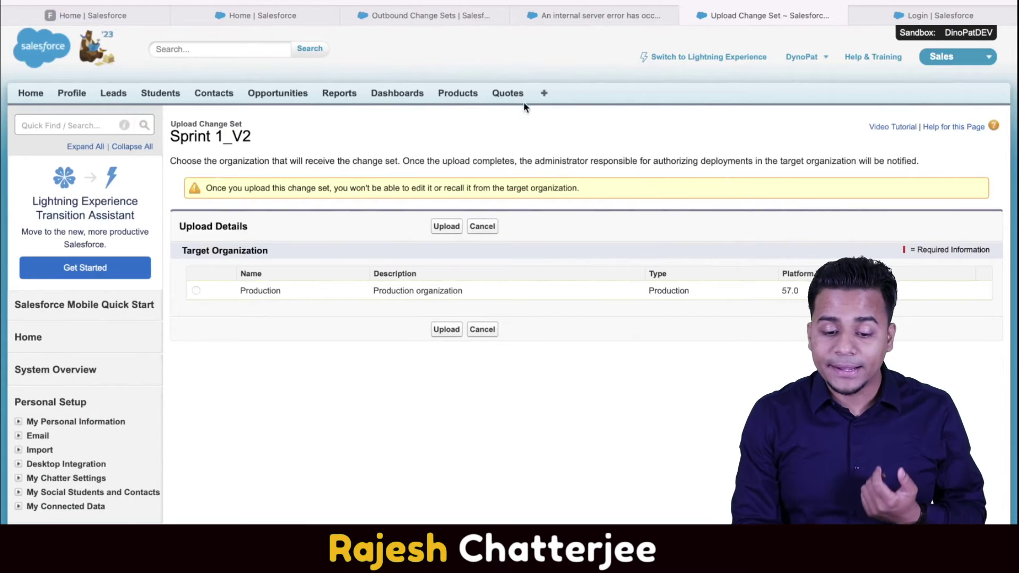
pyautogui.doubleClick(963, 33)
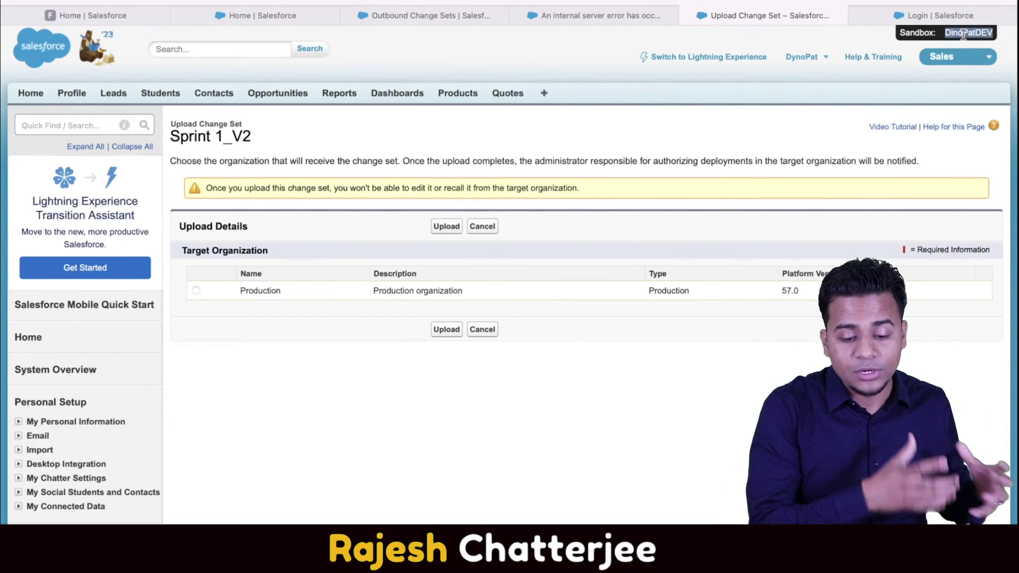
pyautogui.click(195, 290)
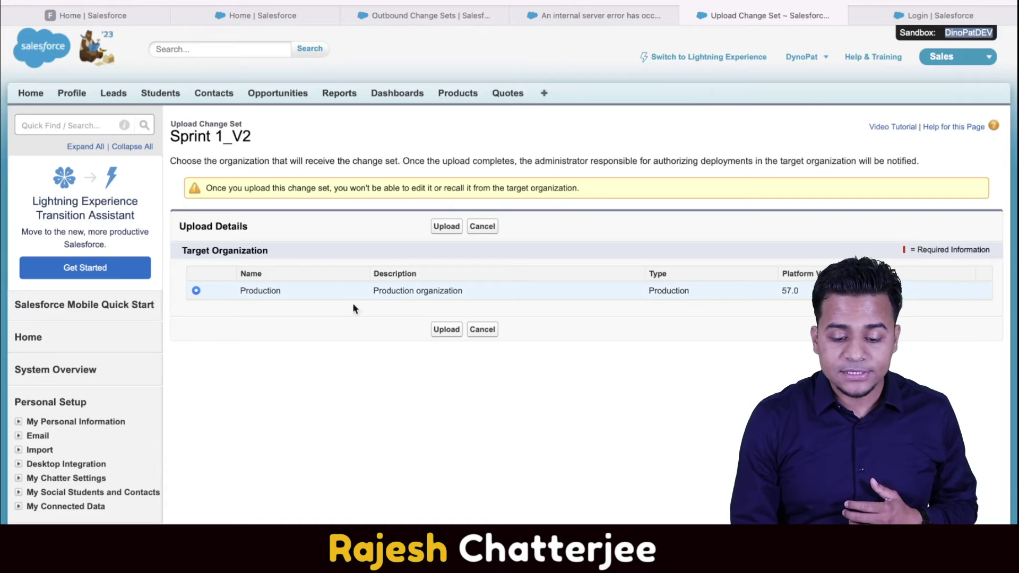
pyautogui.click(444, 332)
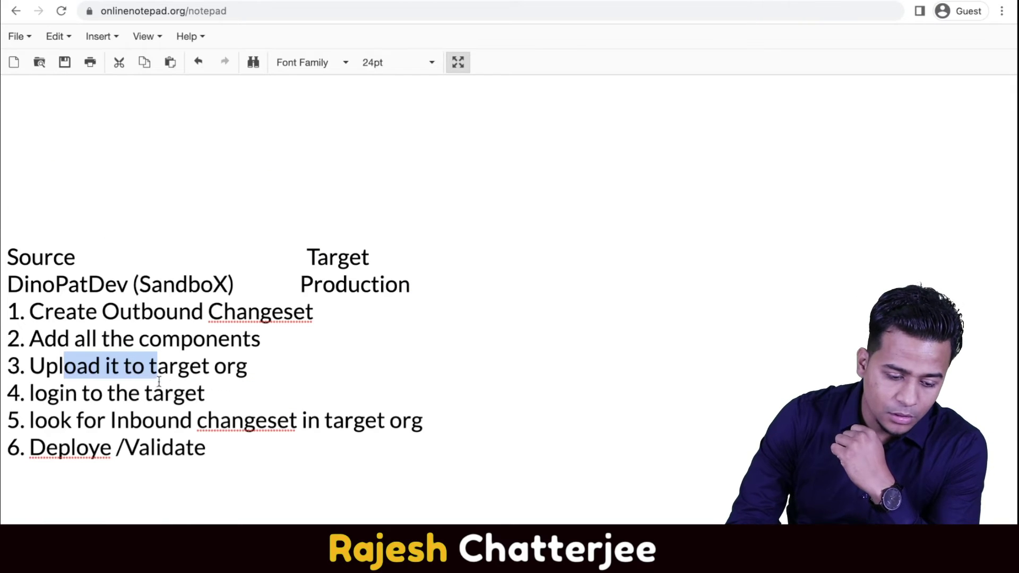
# In the online notepad, review the source and target orgs and the steps on logging in to the target and finding the inbound changeset.
pyautogui.moveTo(186, 396); pyautogui.dragTo(43, 397)
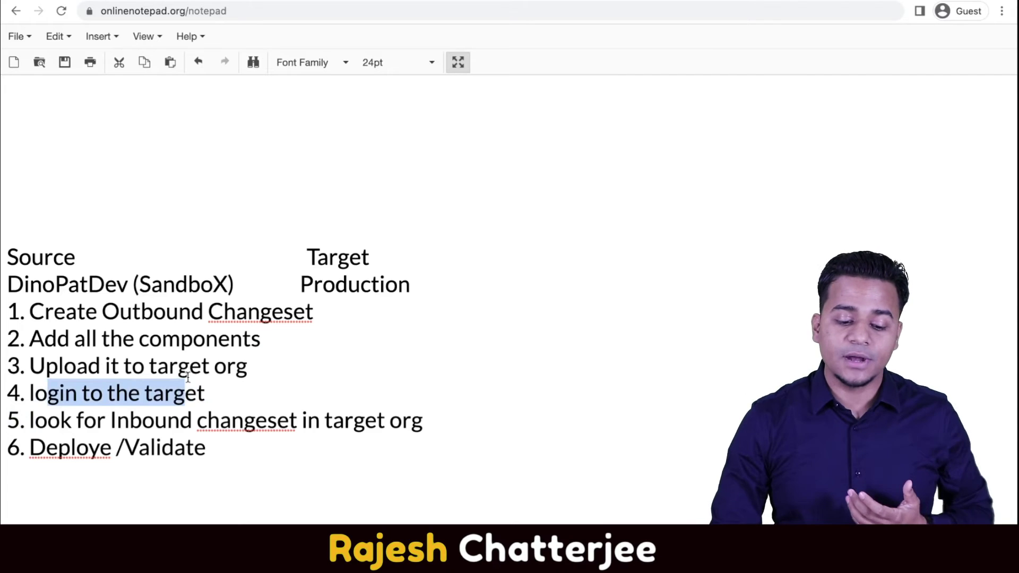
pyautogui.click(360, 281)
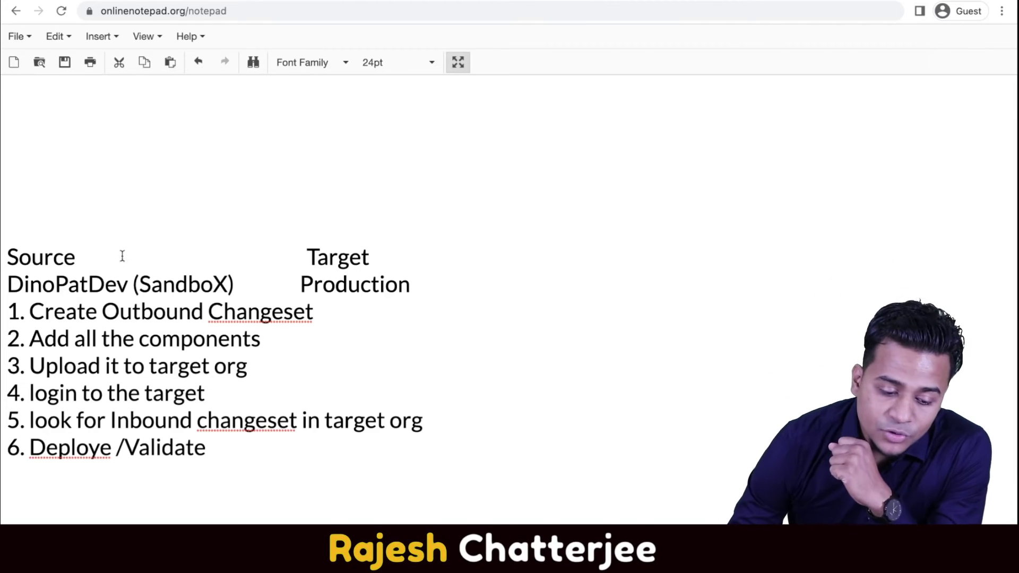
pyautogui.moveTo(213, 285); pyautogui.dragTo(74, 286)
pyautogui.moveTo(380, 285); pyautogui.dragTo(325, 289)
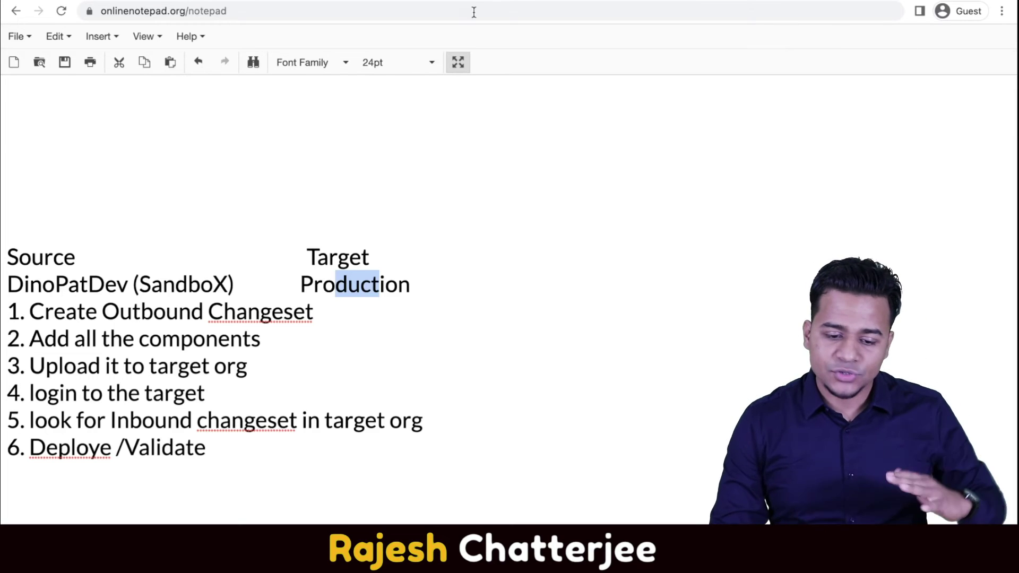
pyautogui.press('super+Tab')
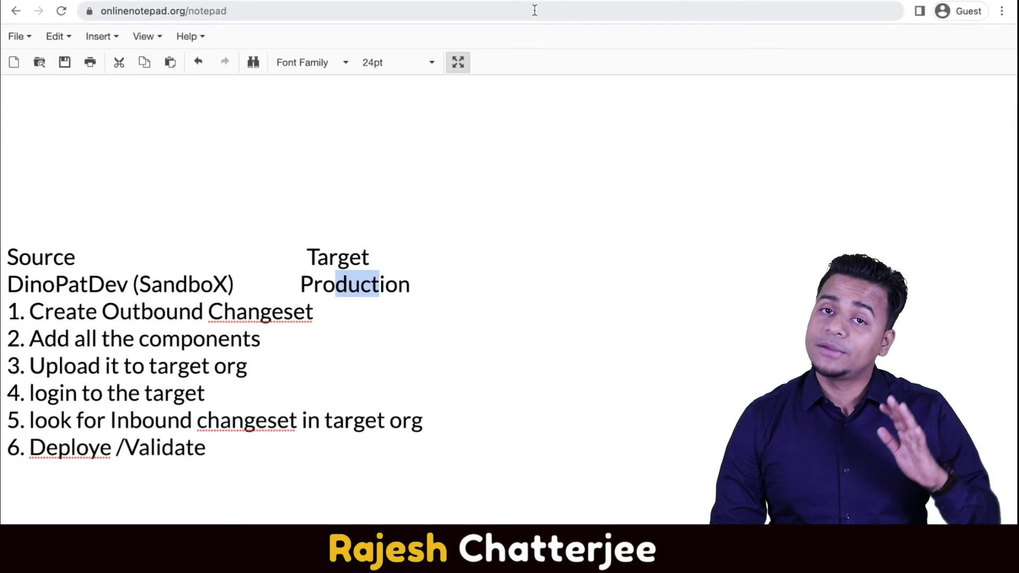
pyautogui.click(186, 394)
pyautogui.moveTo(187, 394); pyautogui.dragTo(32, 393)
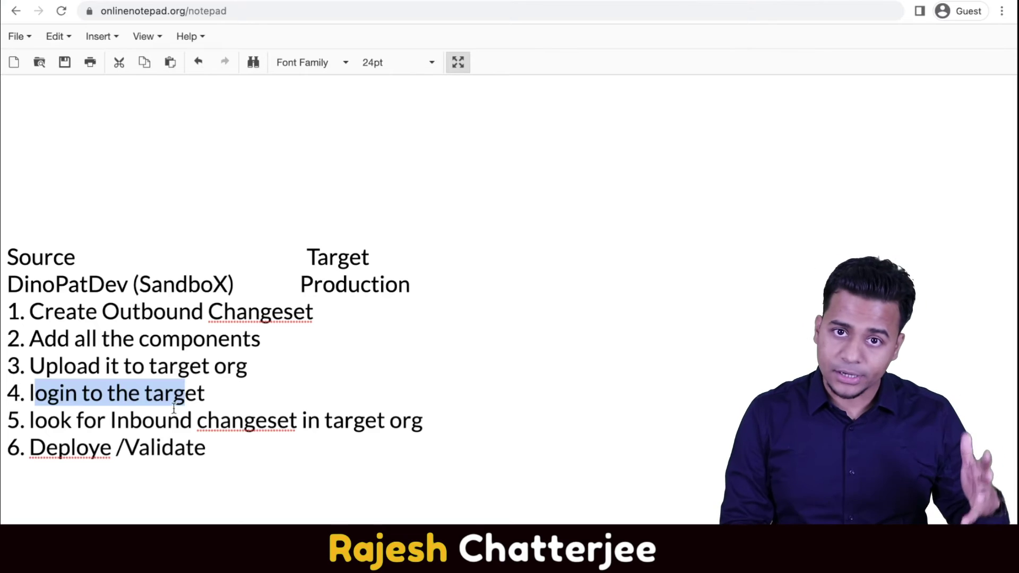
pyautogui.moveTo(206, 422); pyautogui.dragTo(60, 431)
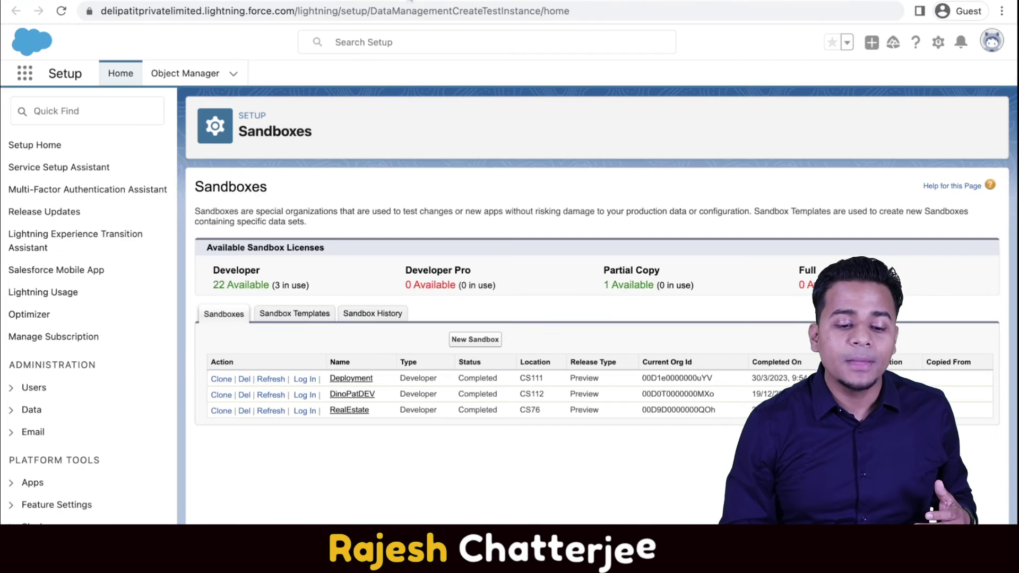
# In the Production org's Salesforce Setup, find and open Inbound Change Sets and locate Sprint 1_V2 among the change sets awaiting deployment.
pyautogui.click(87, 111)
pyautogui.write('in')
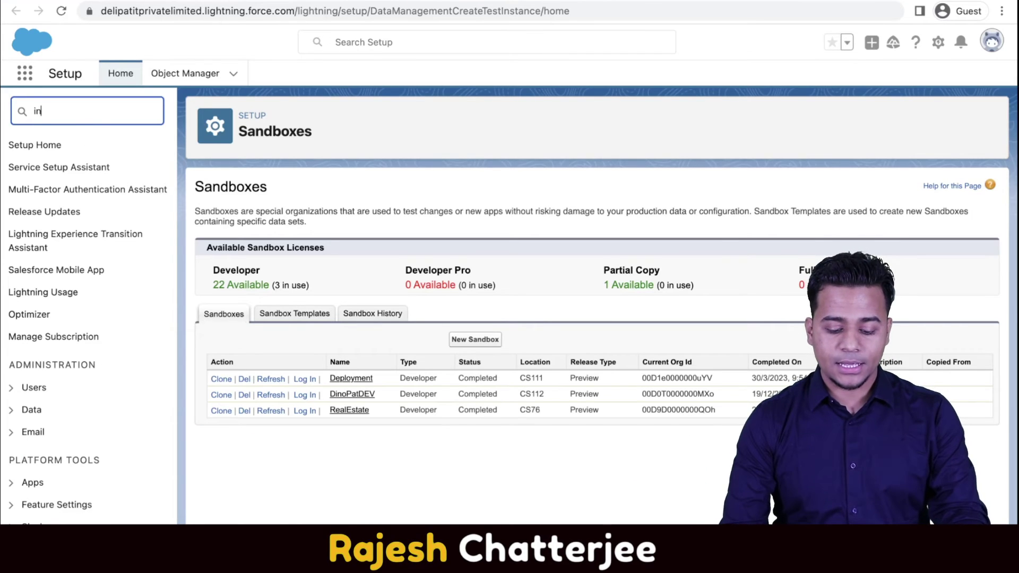
pyautogui.write('bound c')
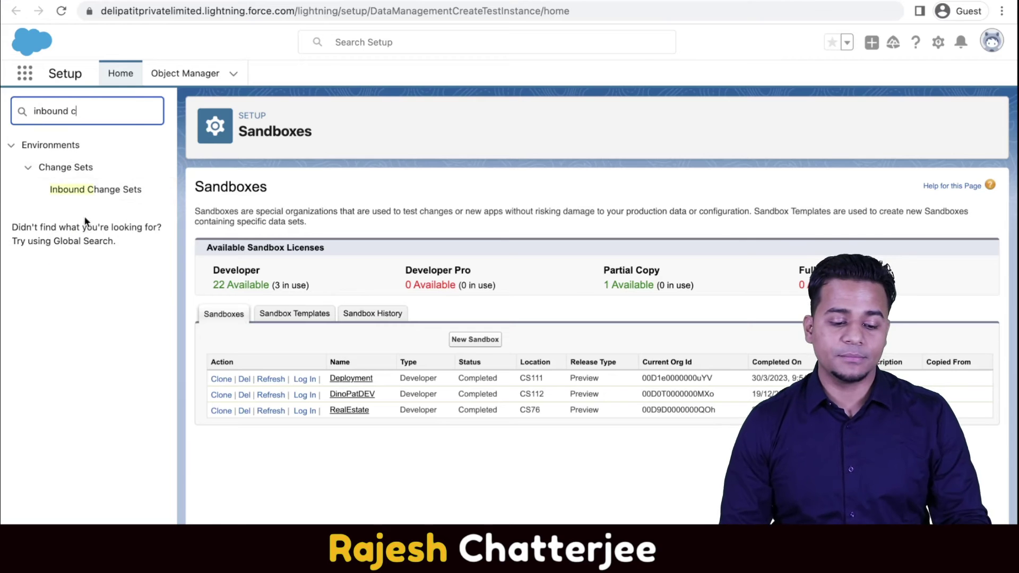
pyautogui.rightClick(99, 188)
pyautogui.press('Escape')
pyautogui.click(74, 190)
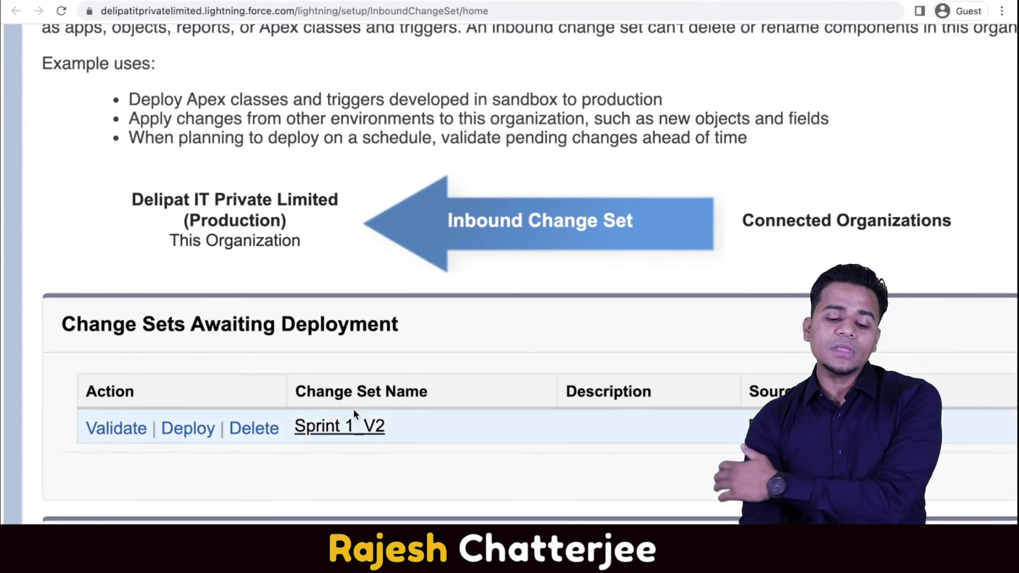
pyautogui.moveTo(407, 429); pyautogui.dragTo(283, 434)
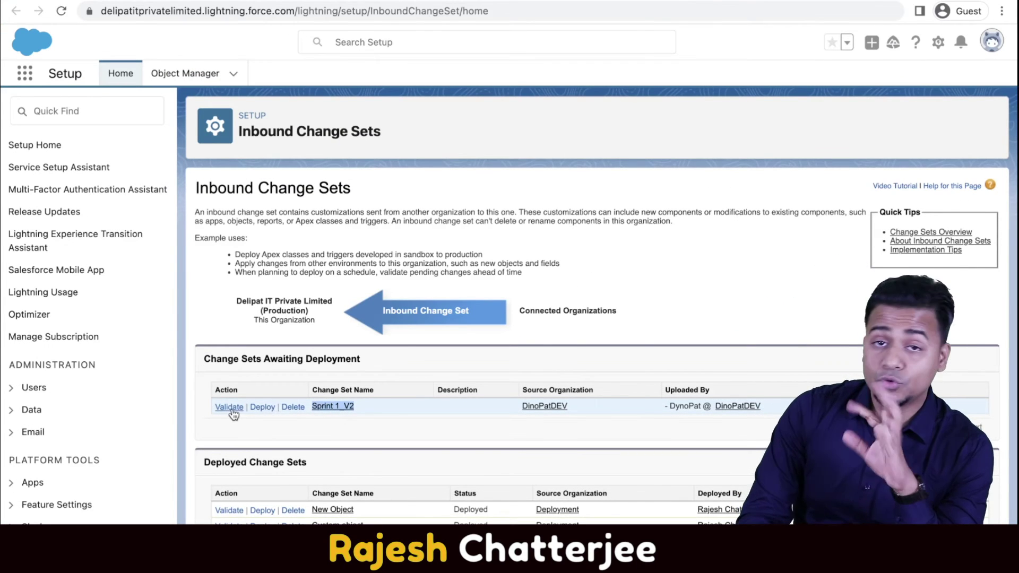
pyautogui.scroll(5, 233, 414)
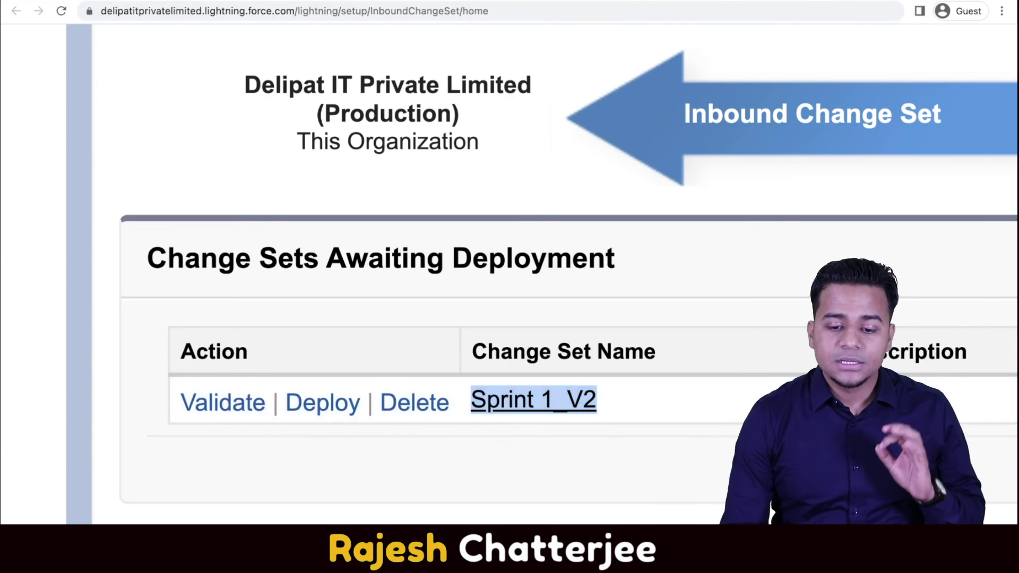
# Switch to the online notepad and insert two blank lines between the Source/Target heading and the numbered list.
pyautogui.click(687, 2)
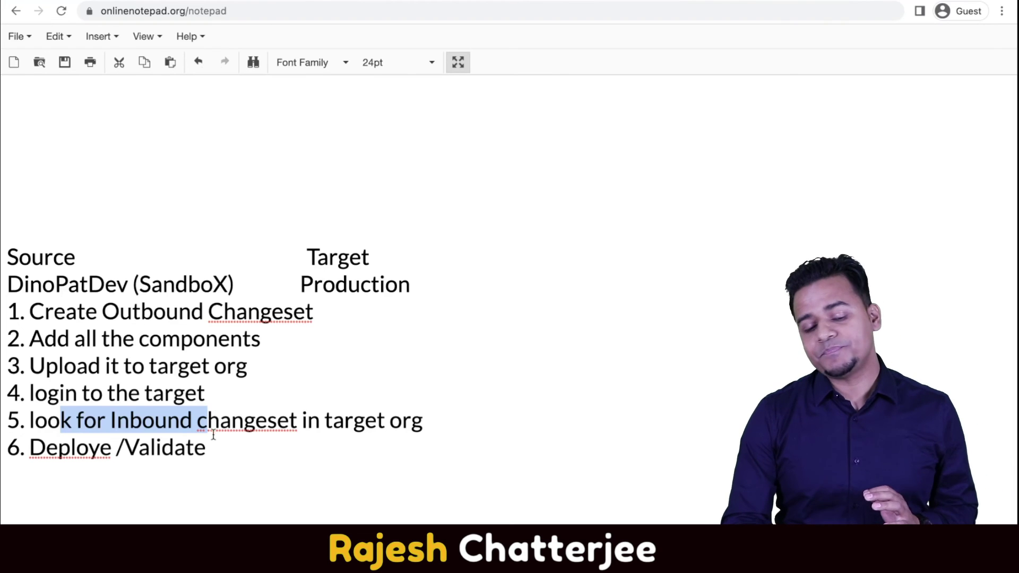
pyautogui.click(232, 444)
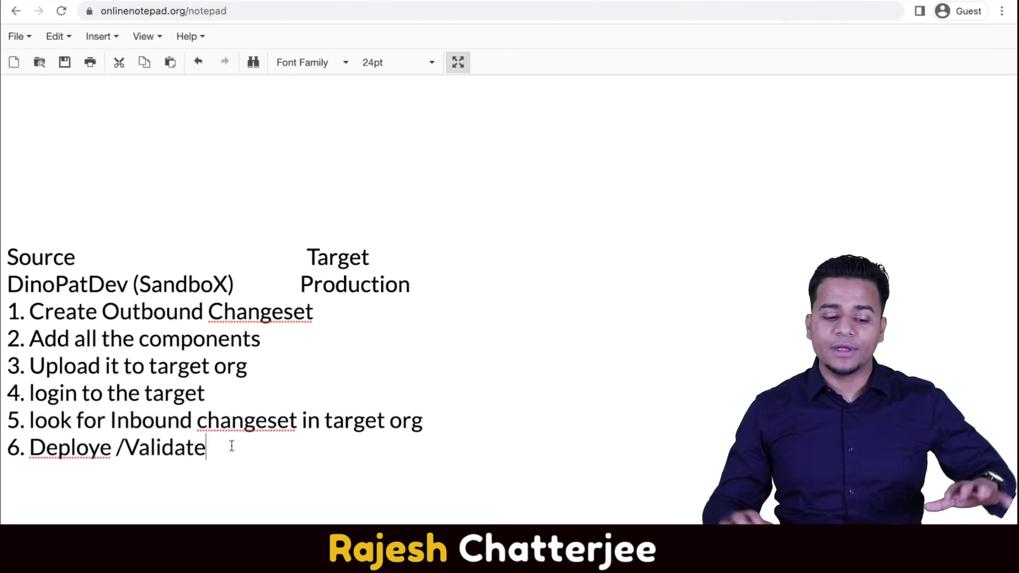
pyautogui.press('Return')
pyautogui.press('Return')
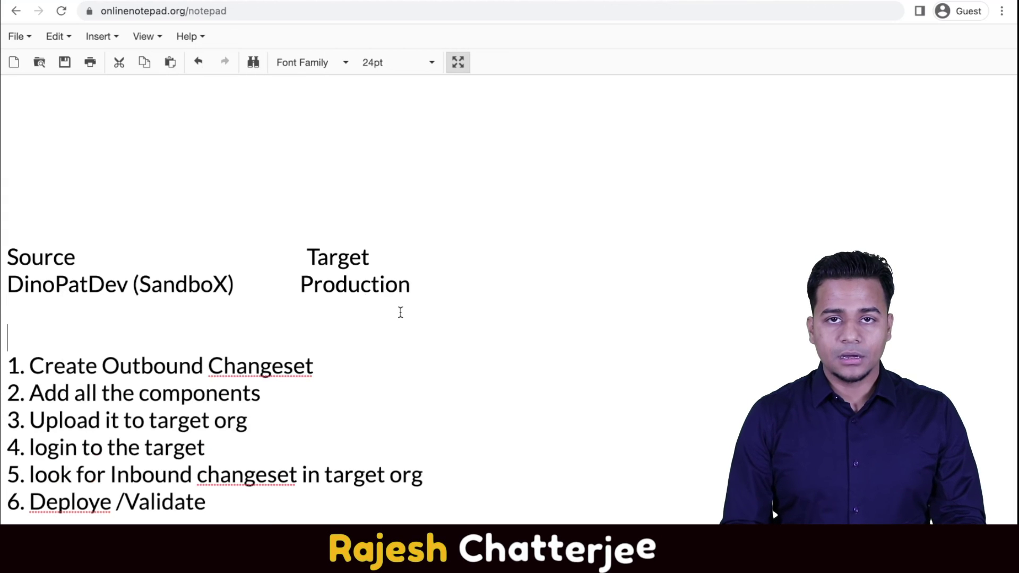
# Review the sandbox source entry and the upload and target login steps in the notes.
pyautogui.moveTo(203, 287); pyautogui.dragTo(121, 288)
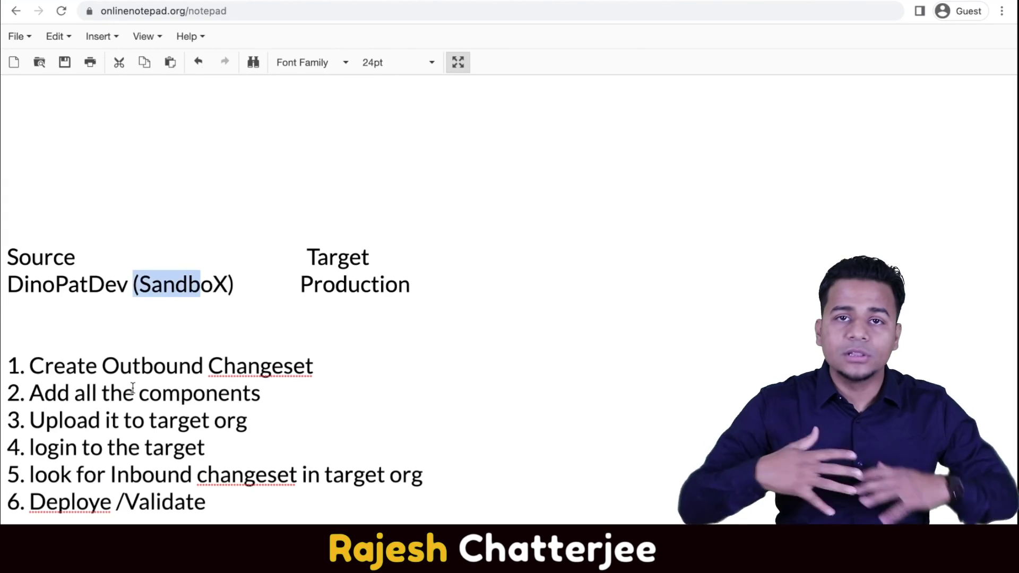
pyautogui.click(159, 427)
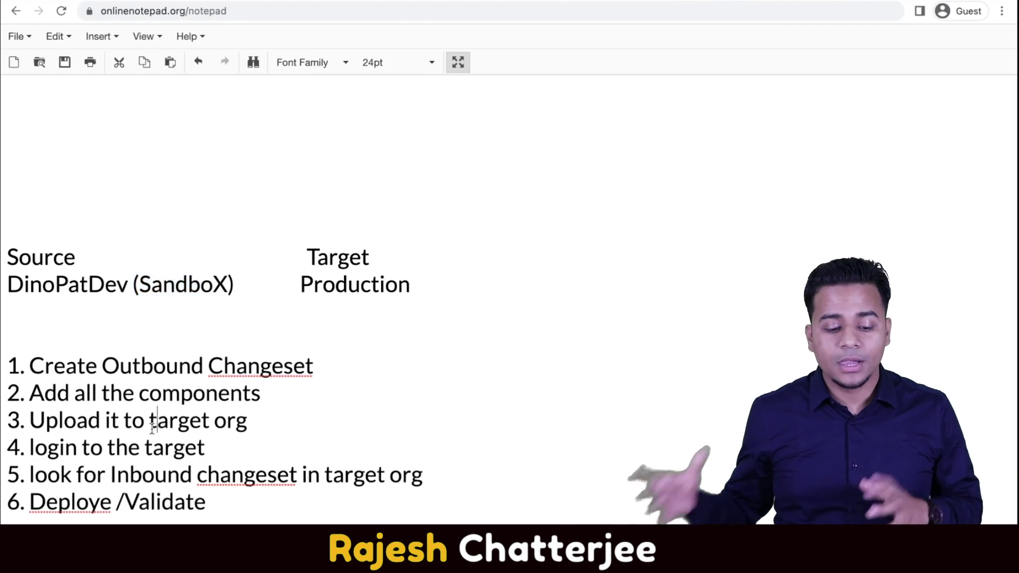
pyautogui.moveTo(153, 449); pyautogui.dragTo(3, 454)
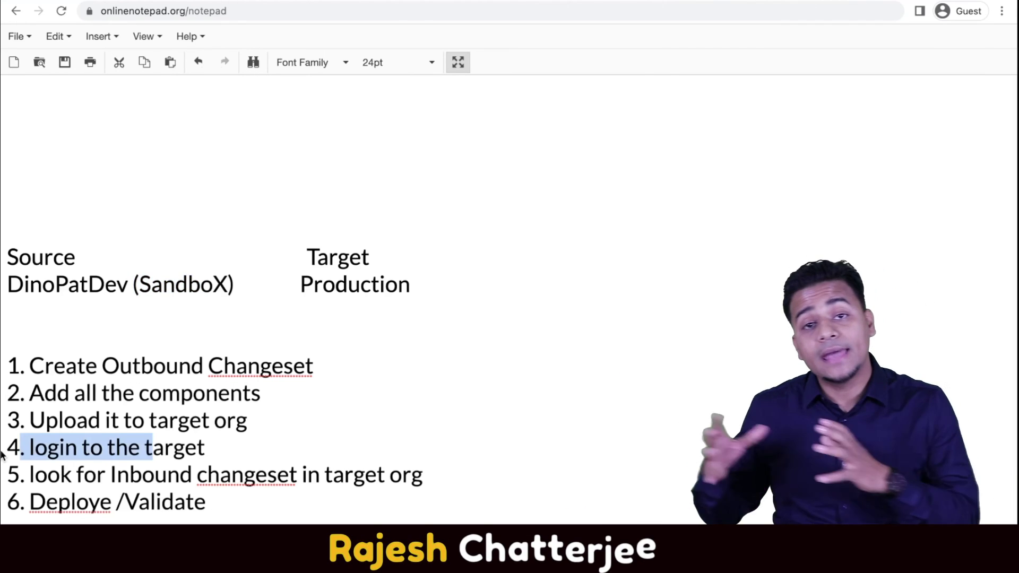